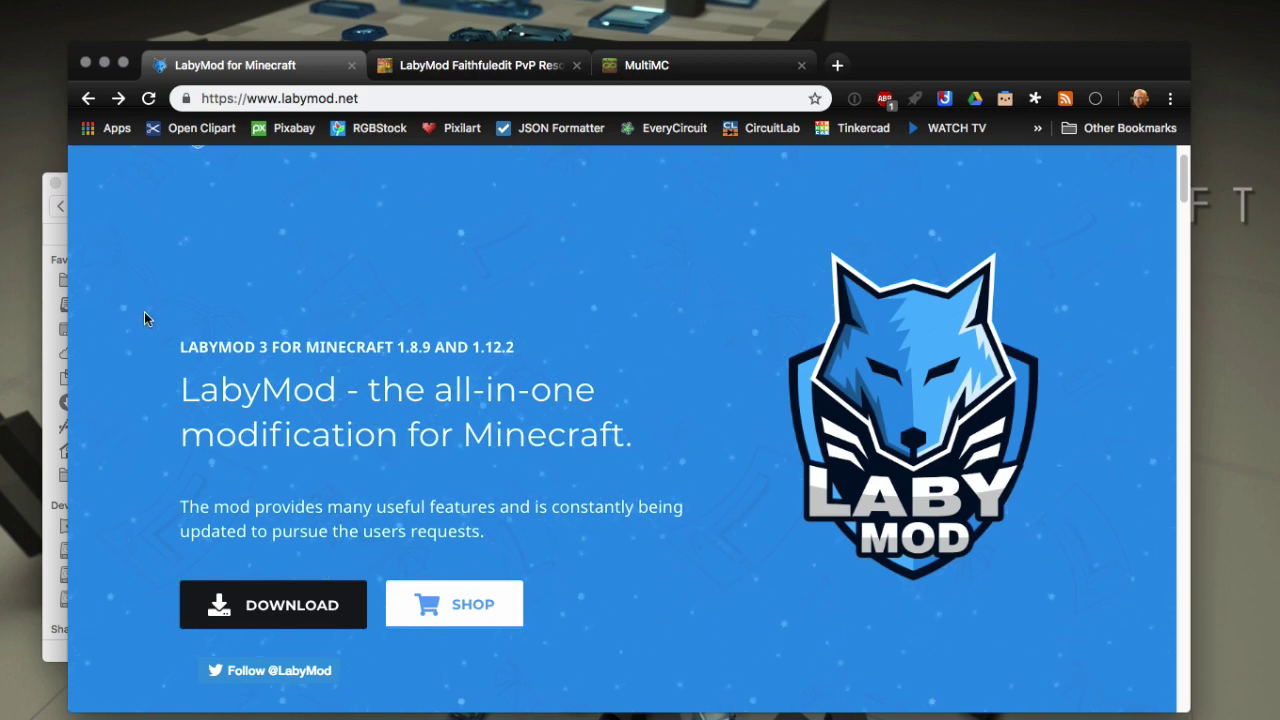
- Open the LabyMod website's download page
{"action": "scroll", "coordinate": [146, 338], "scroll_direction": "down", "scroll_amount": 1}
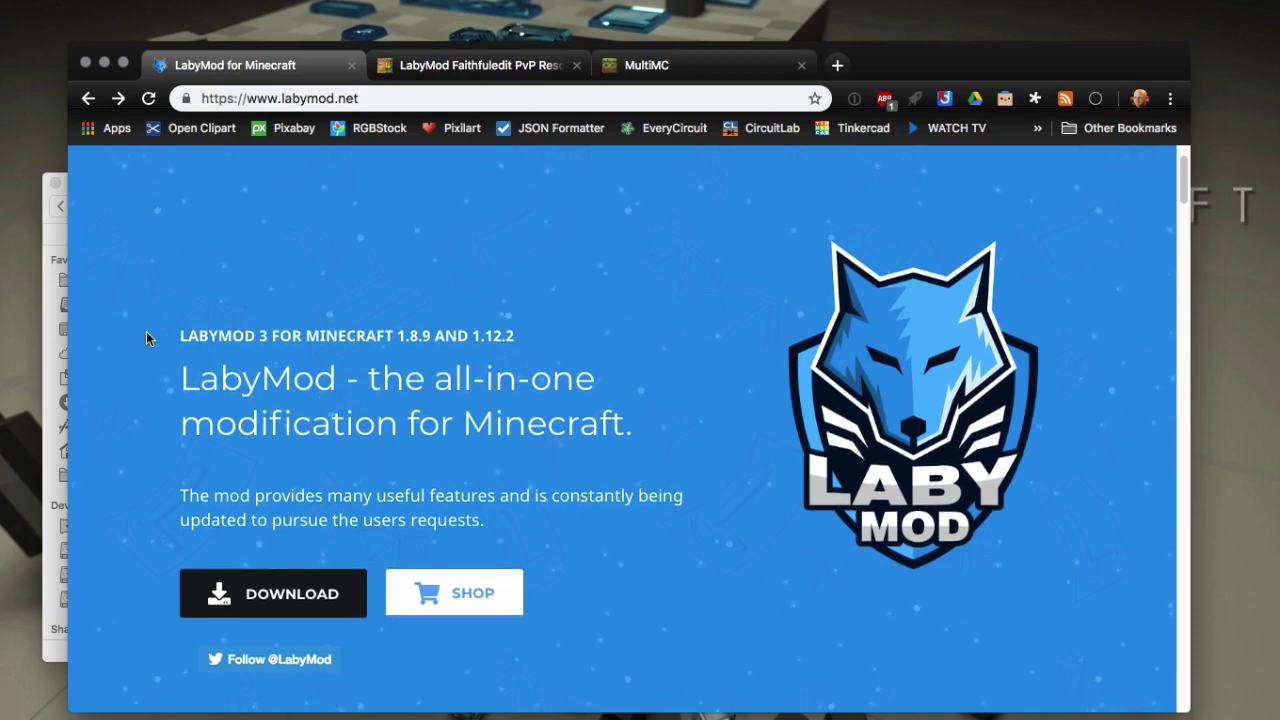
{"action": "scroll", "coordinate": [146, 338], "scroll_direction": "down", "scroll_amount": 2}
{"action": "scroll", "coordinate": [146, 338], "scroll_direction": "down", "scroll_amount": 1}
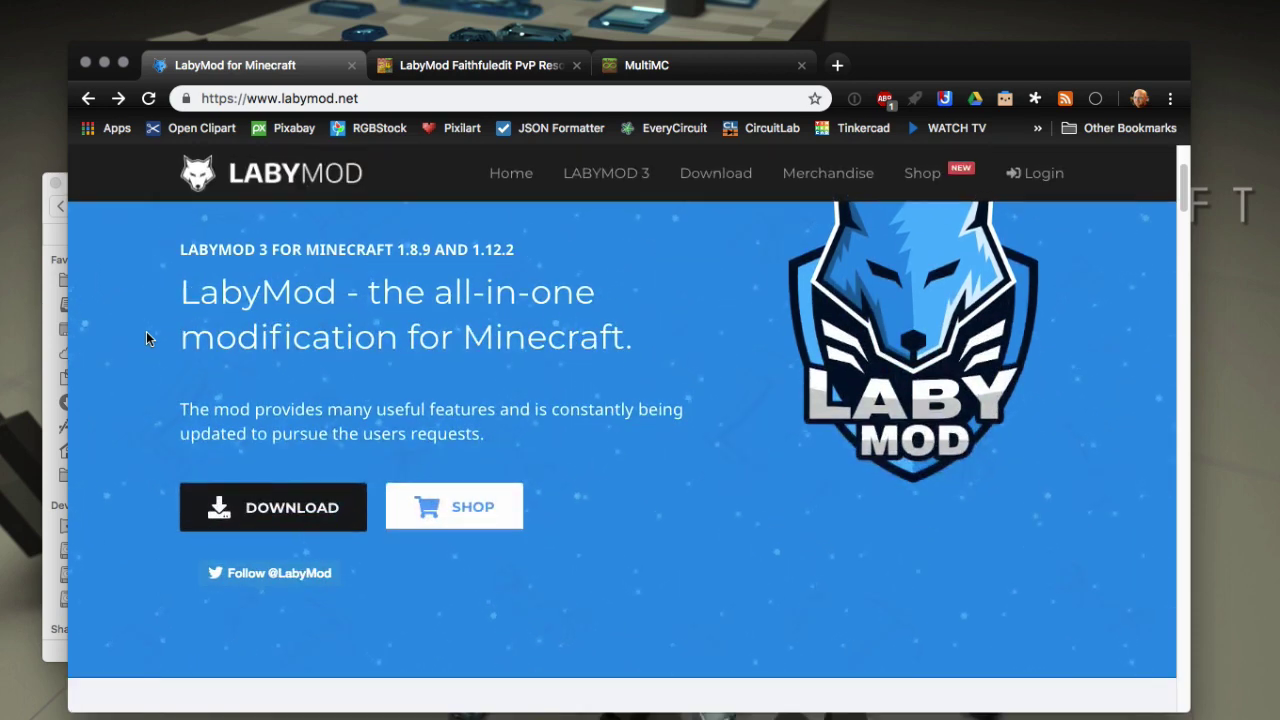
{"action": "left_click", "coordinate": [269, 512]}
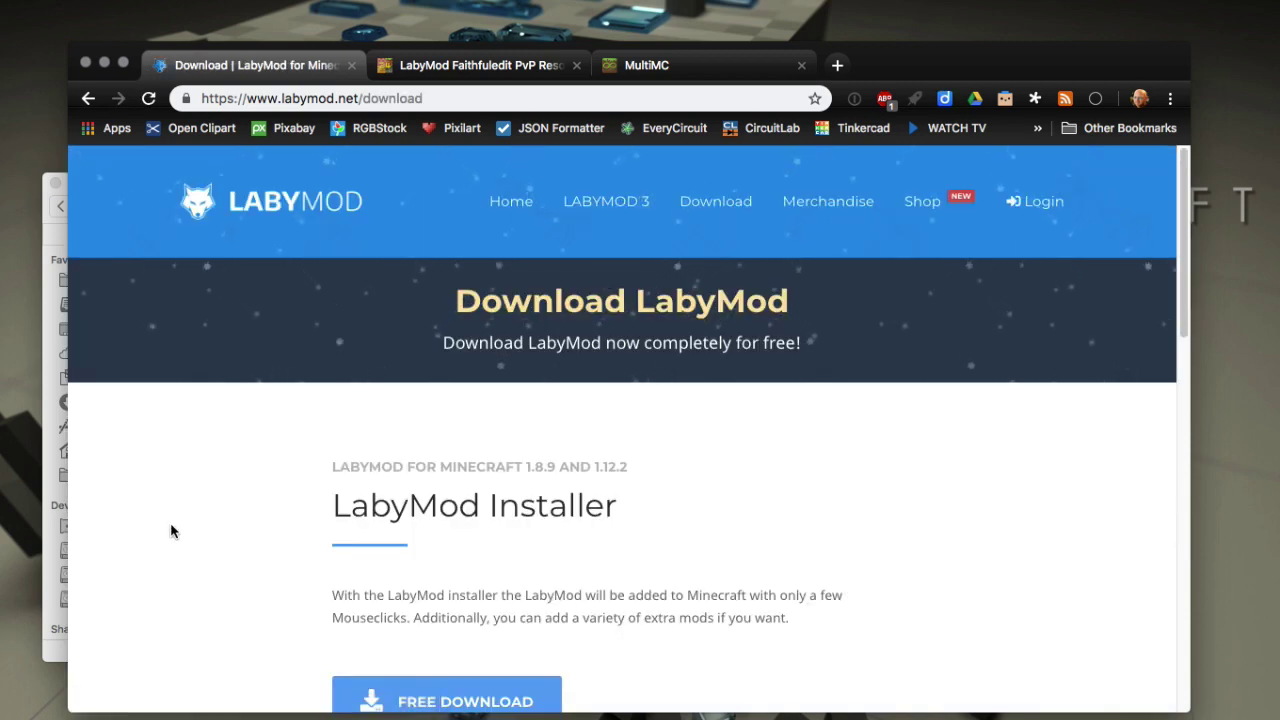
- Scroll to the free LabyMod Installer download, briefly checking the MultiMC site tab
{"action": "scroll", "coordinate": [171, 529], "scroll_direction": "down", "scroll_amount": 2}
{"action": "scroll", "coordinate": [171, 531], "scroll_direction": "down", "scroll_amount": 2}
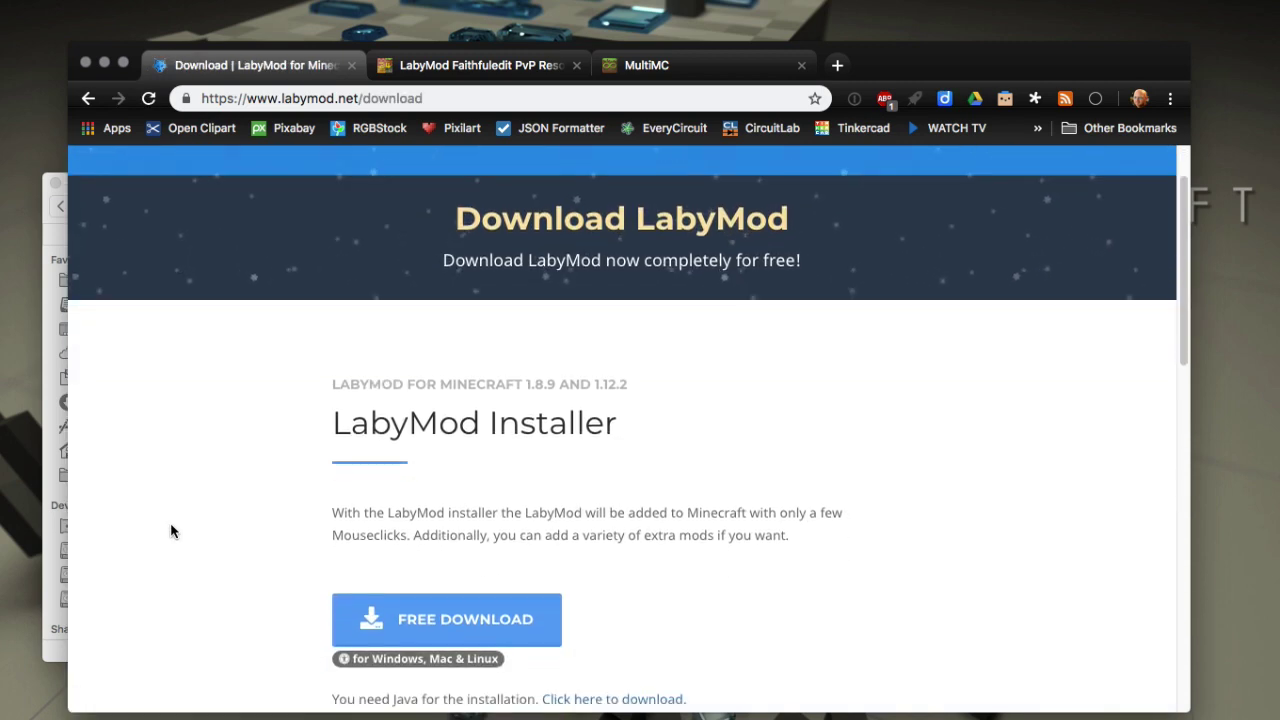
{"action": "scroll", "coordinate": [171, 531], "scroll_direction": "down", "scroll_amount": 3}
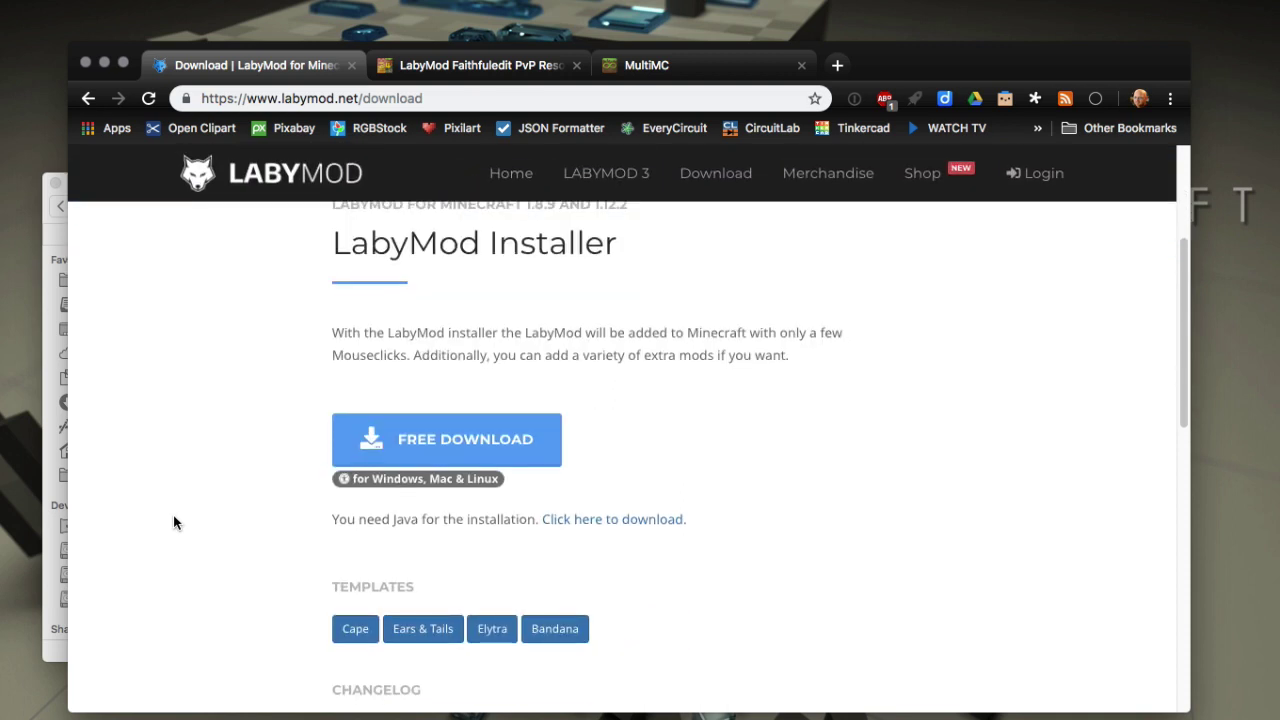
{"action": "left_click", "coordinate": [668, 64]}
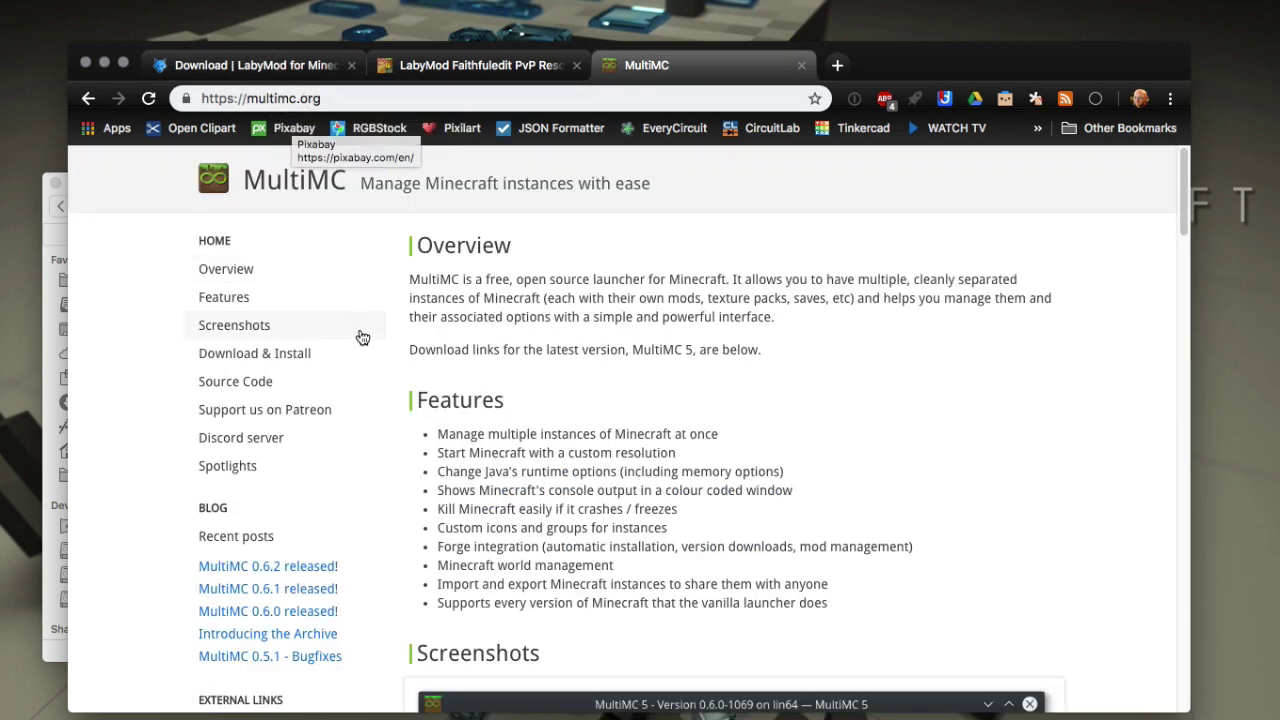
{"action": "left_click", "coordinate": [274, 66]}
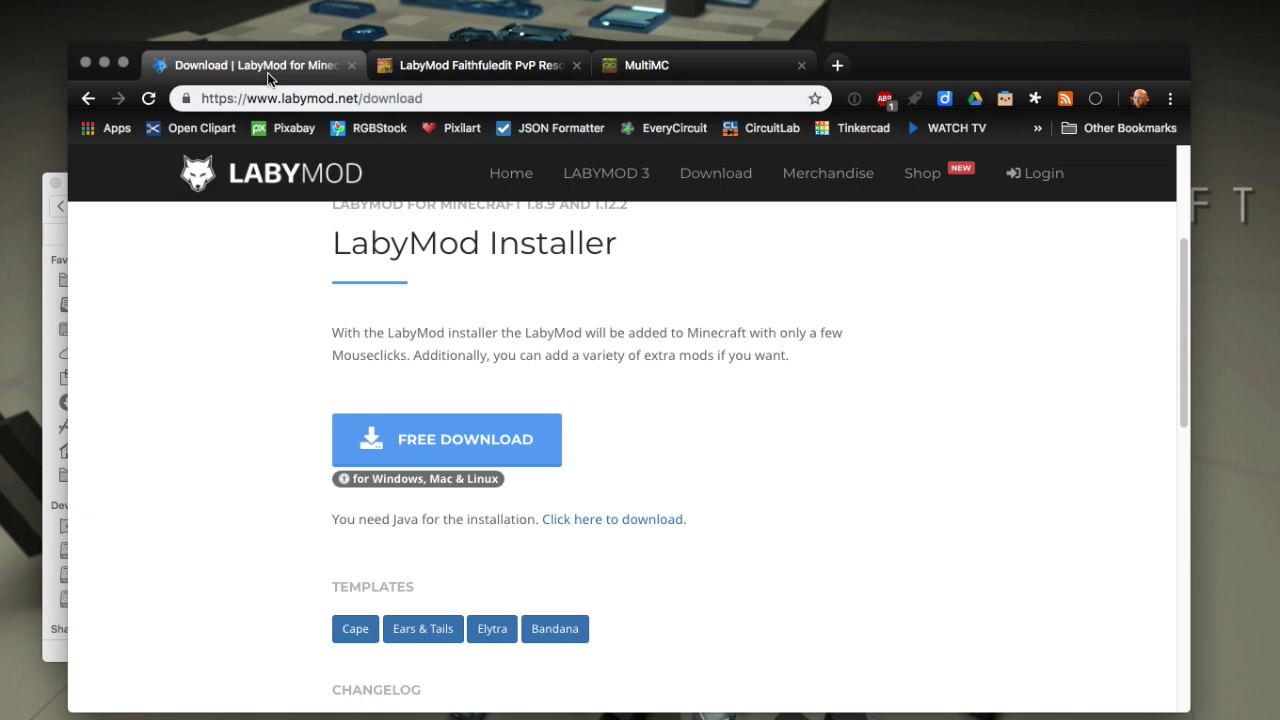
{"action": "scroll", "coordinate": [254, 543], "scroll_direction": "down", "scroll_amount": 5}
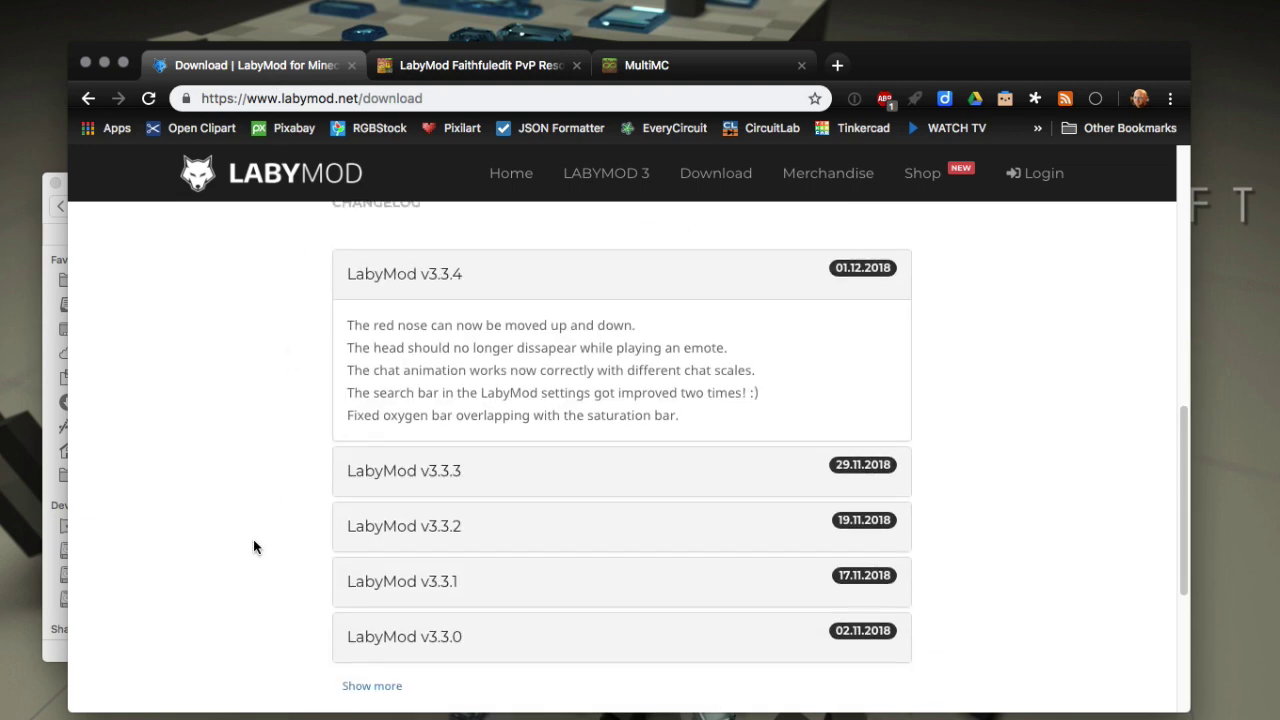
{"action": "scroll", "coordinate": [268, 372], "scroll_direction": "up", "scroll_amount": 4}
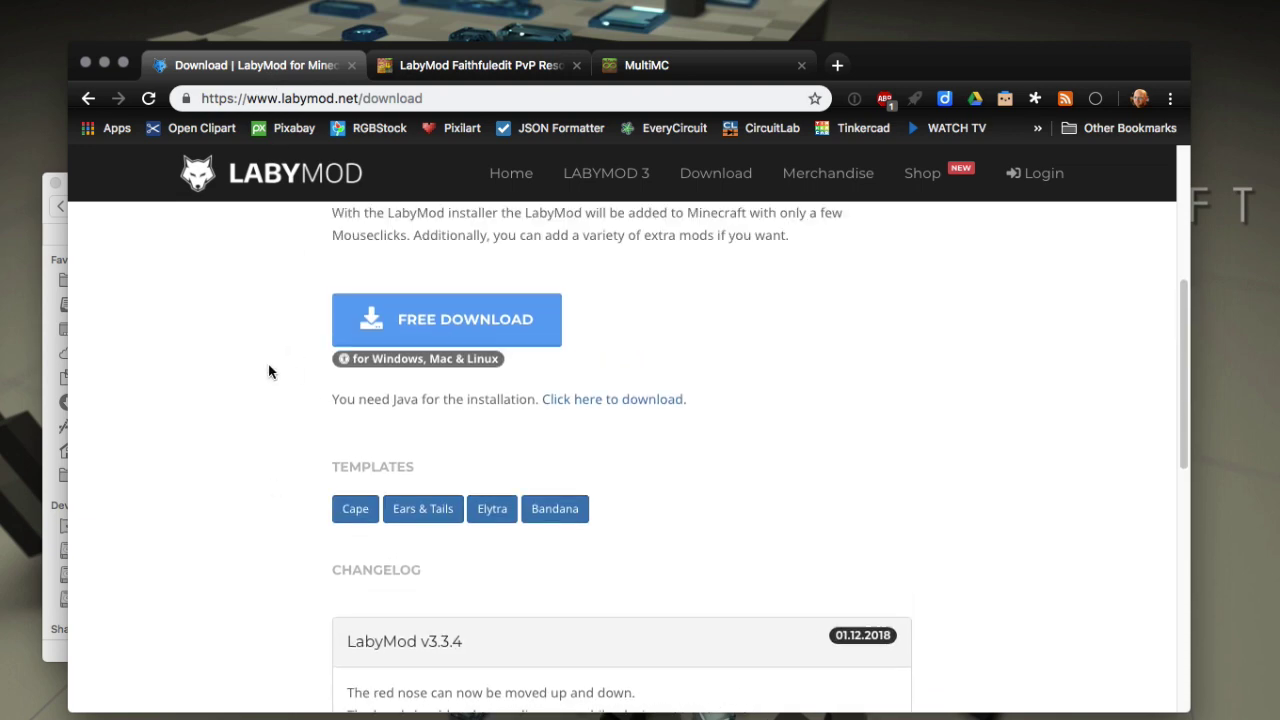
- Show Finder's LabyMod folder, then bring the LabyMod installer's version window forward
{"action": "mouse_move", "coordinate": [150, 715]}
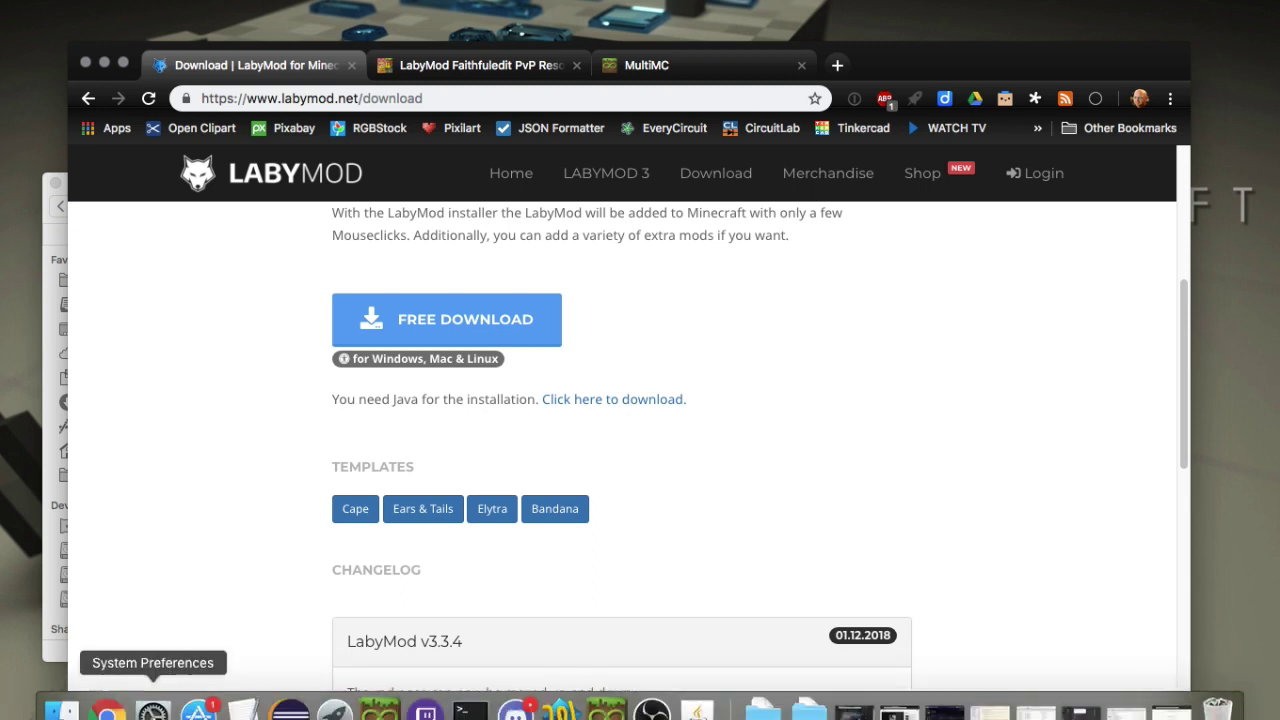
{"action": "left_click", "coordinate": [64, 708]}
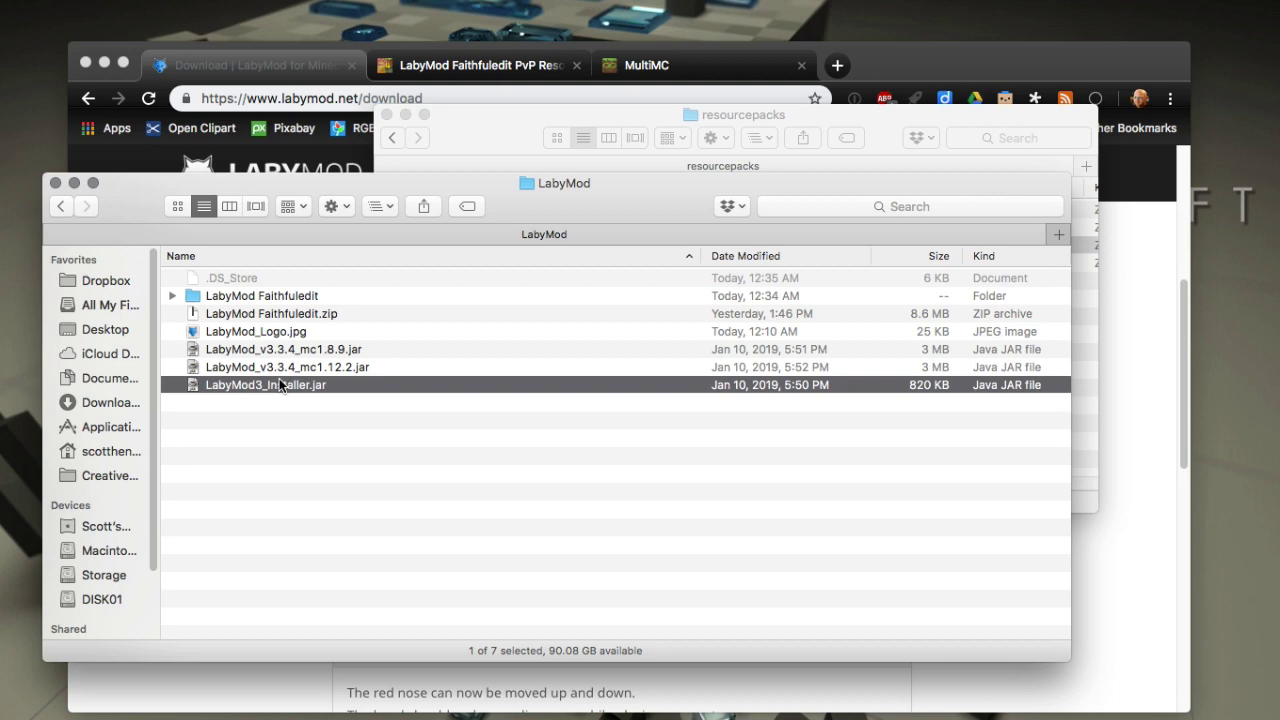
{"action": "key", "text": "super+Tab"}
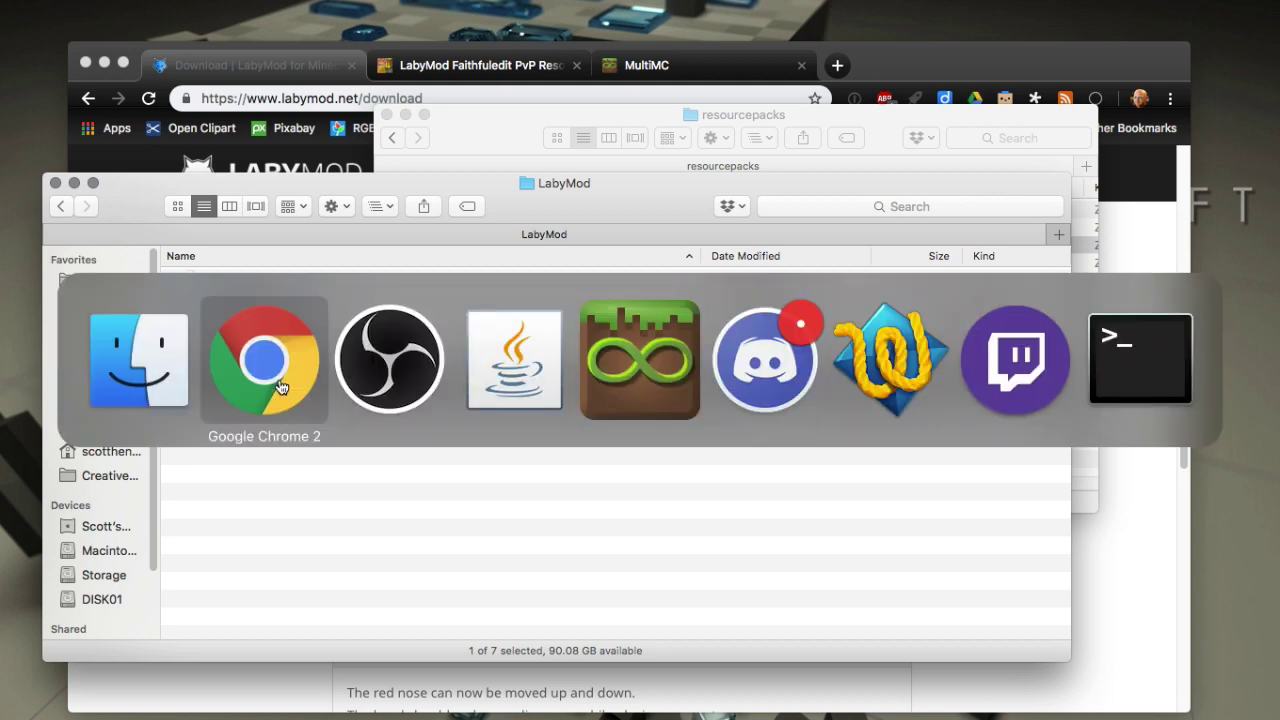
{"action": "left_click", "coordinate": [480, 375]}
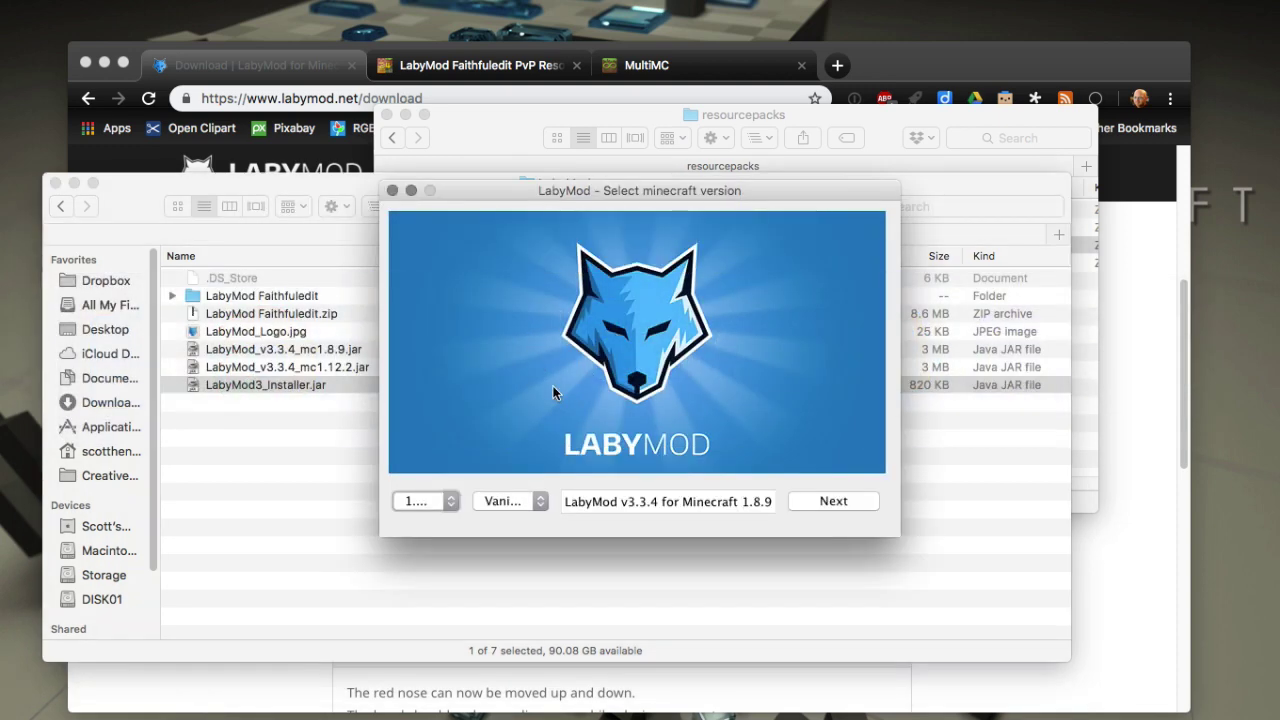
- Select Minecraft 1.8.9 with the Forge variant and continue to addons
{"action": "left_click", "coordinate": [435, 502]}
{"action": "left_click", "coordinate": [432, 517]}
{"action": "left_click", "coordinate": [511, 500]}
{"action": "left_click", "coordinate": [501, 518]}
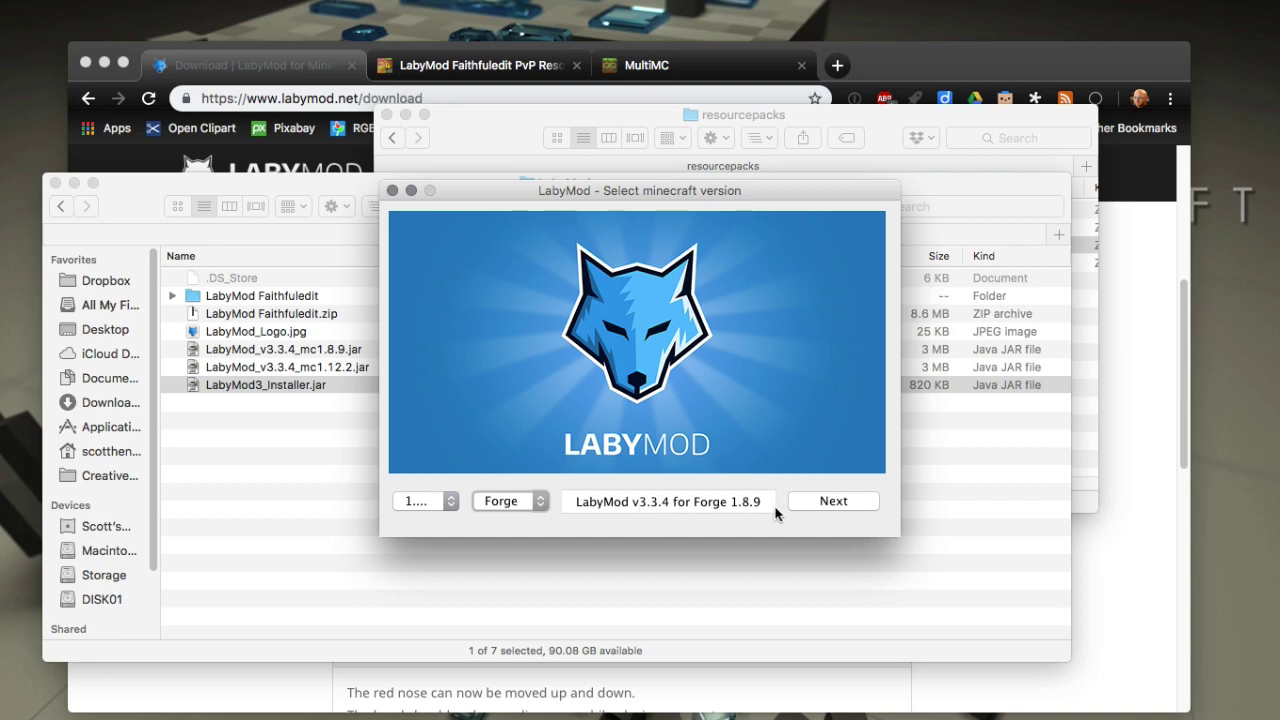
{"action": "left_click", "coordinate": [828, 503]}
- Extract LabyMod-3_1.8.9.jar to the Desktop and return to version selection
{"action": "scroll", "coordinate": [540, 375], "scroll_direction": "down", "scroll_amount": 2}
{"action": "scroll", "coordinate": [540, 375], "scroll_direction": "up", "scroll_amount": 2}
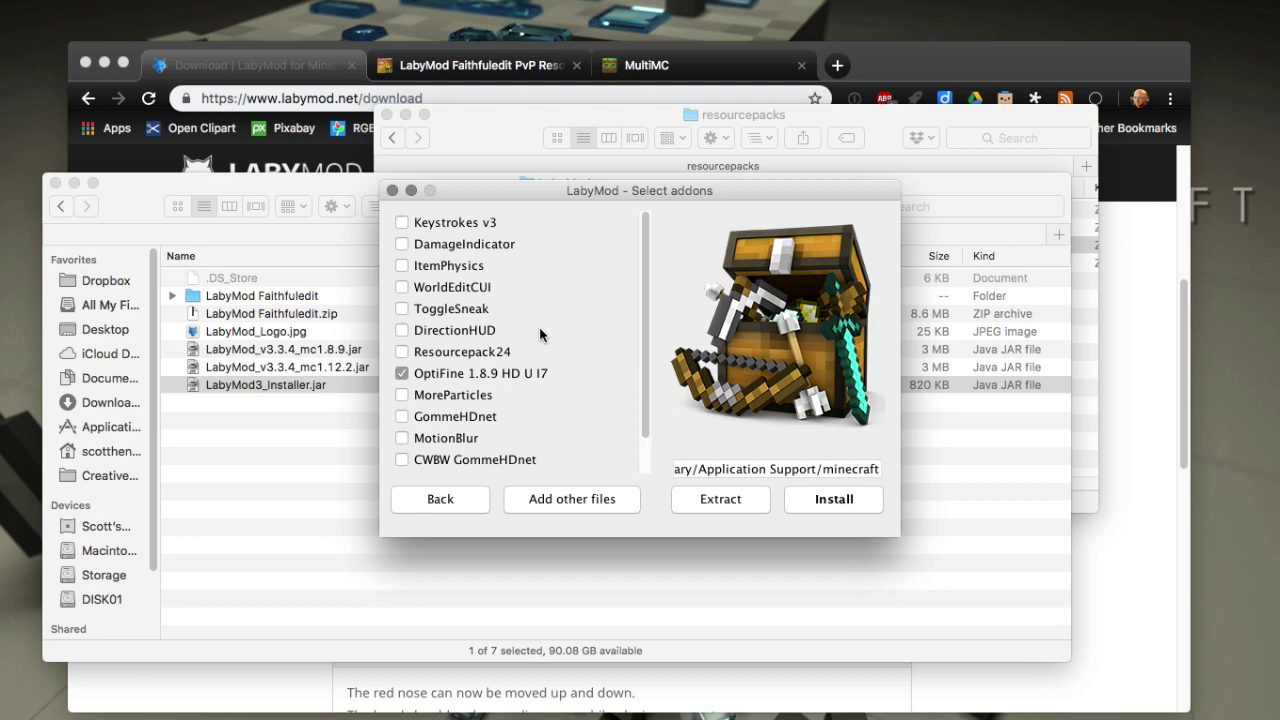
{"action": "scroll", "coordinate": [547, 397], "scroll_direction": "down", "scroll_amount": 2}
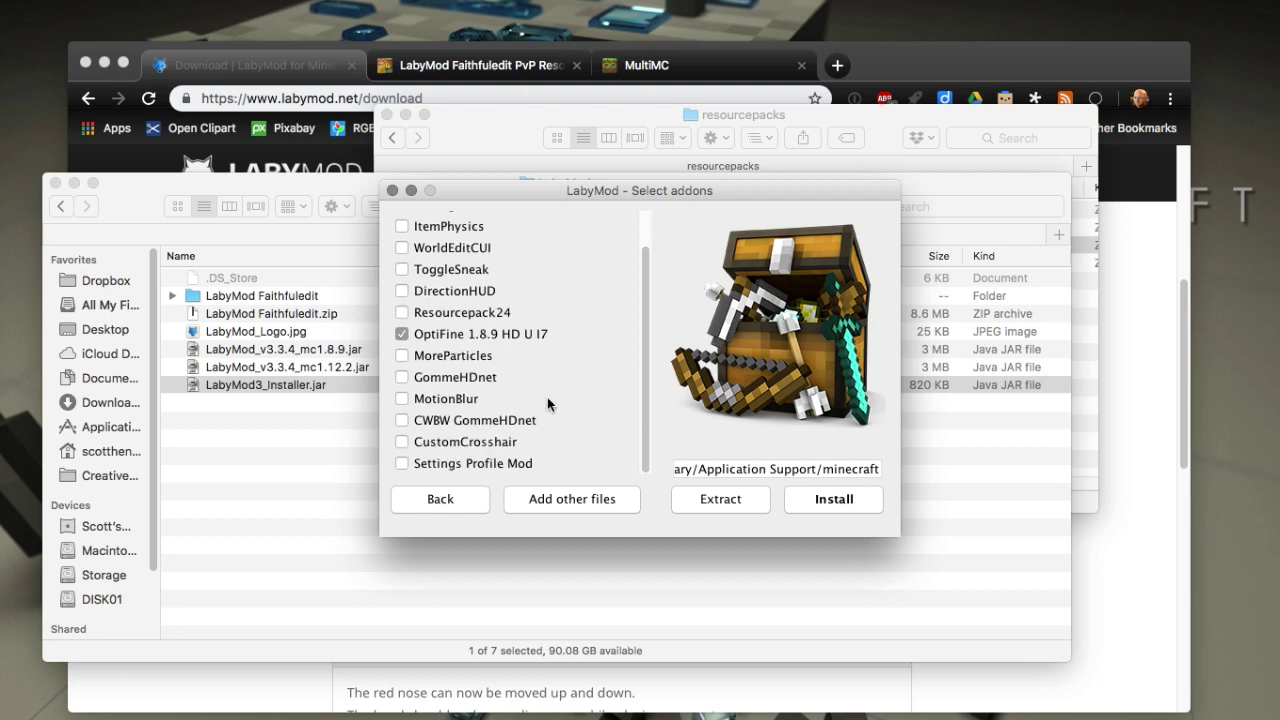
{"action": "left_click", "coordinate": [725, 502]}
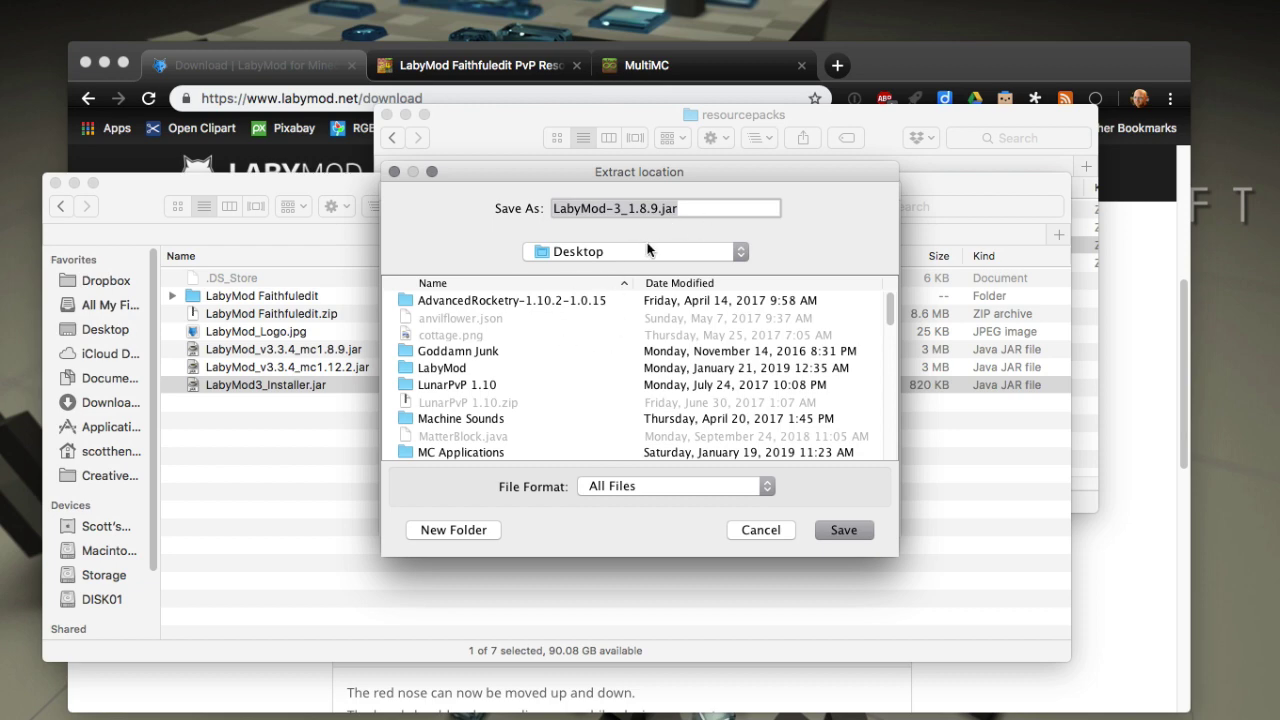
{"action": "left_click", "coordinate": [842, 531]}
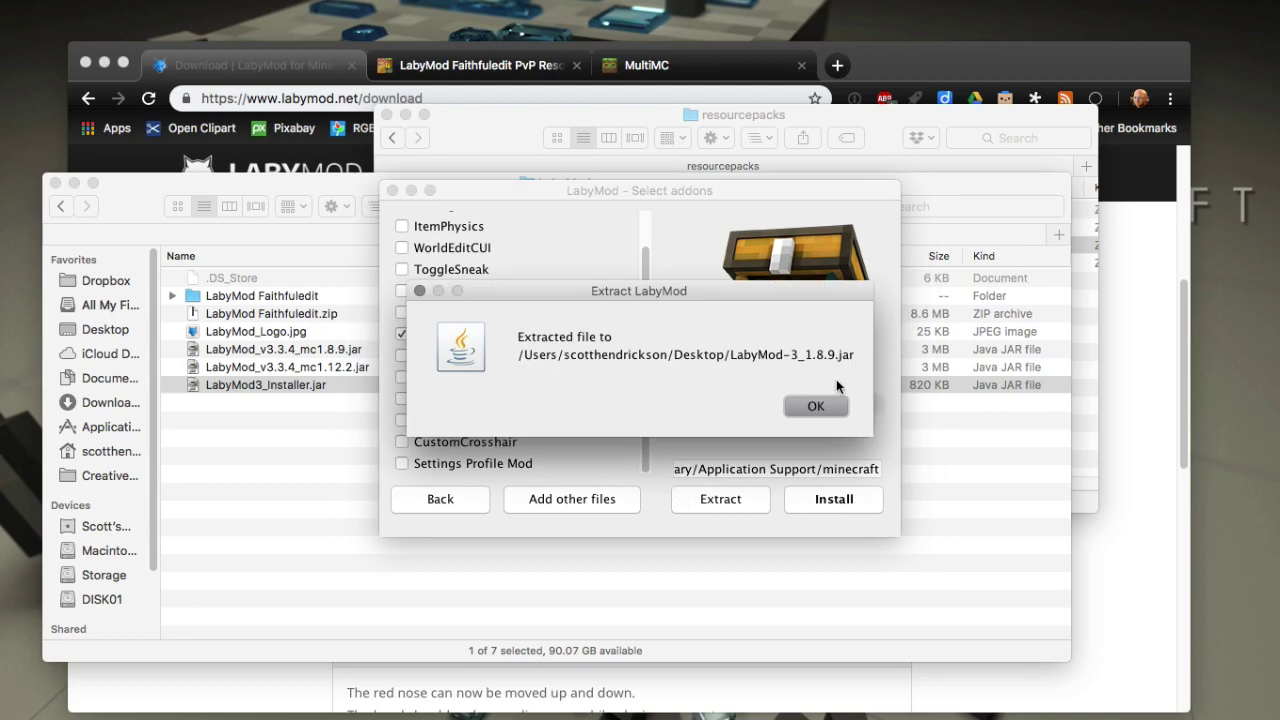
{"action": "left_click", "coordinate": [816, 405]}
{"action": "left_click", "coordinate": [466, 509]}
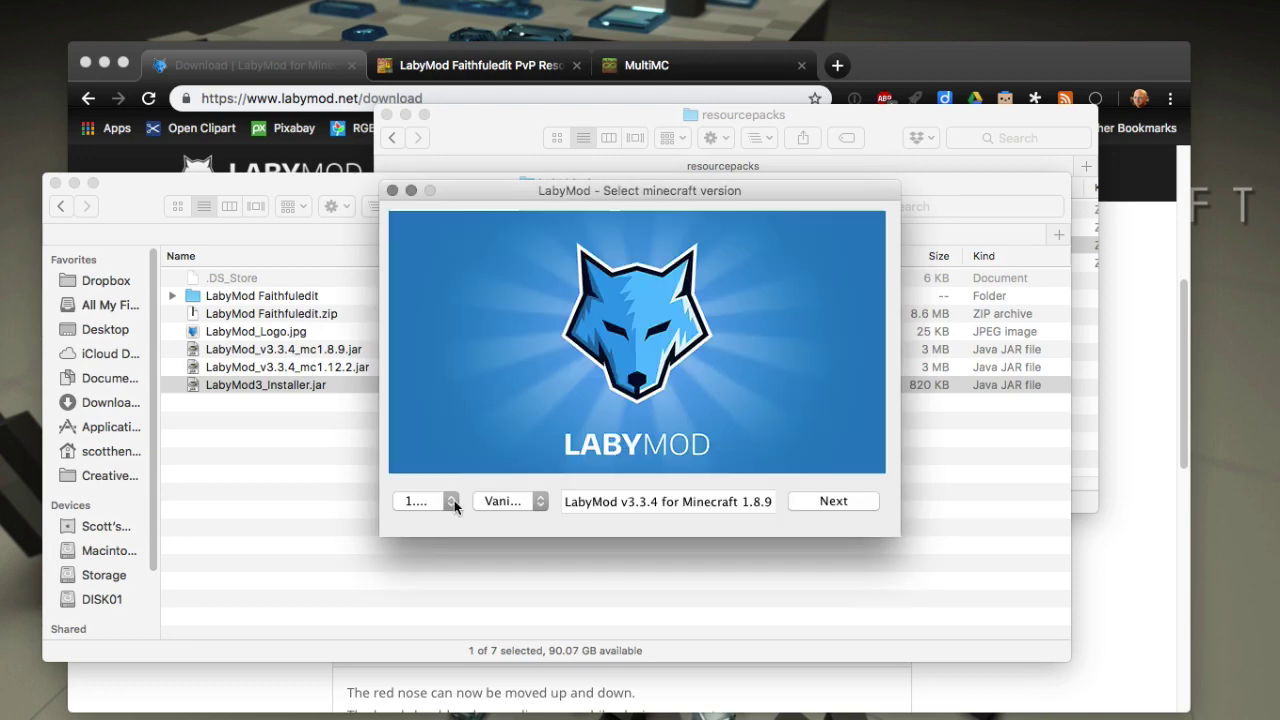
- Select Minecraft 1.12.2 with the Forge variant and continue to addons
{"action": "left_click", "coordinate": [431, 503]}
{"action": "left_click", "coordinate": [424, 517]}
{"action": "left_click", "coordinate": [520, 504]}
{"action": "left_click", "coordinate": [512, 516]}
{"action": "left_click", "coordinate": [808, 510]}
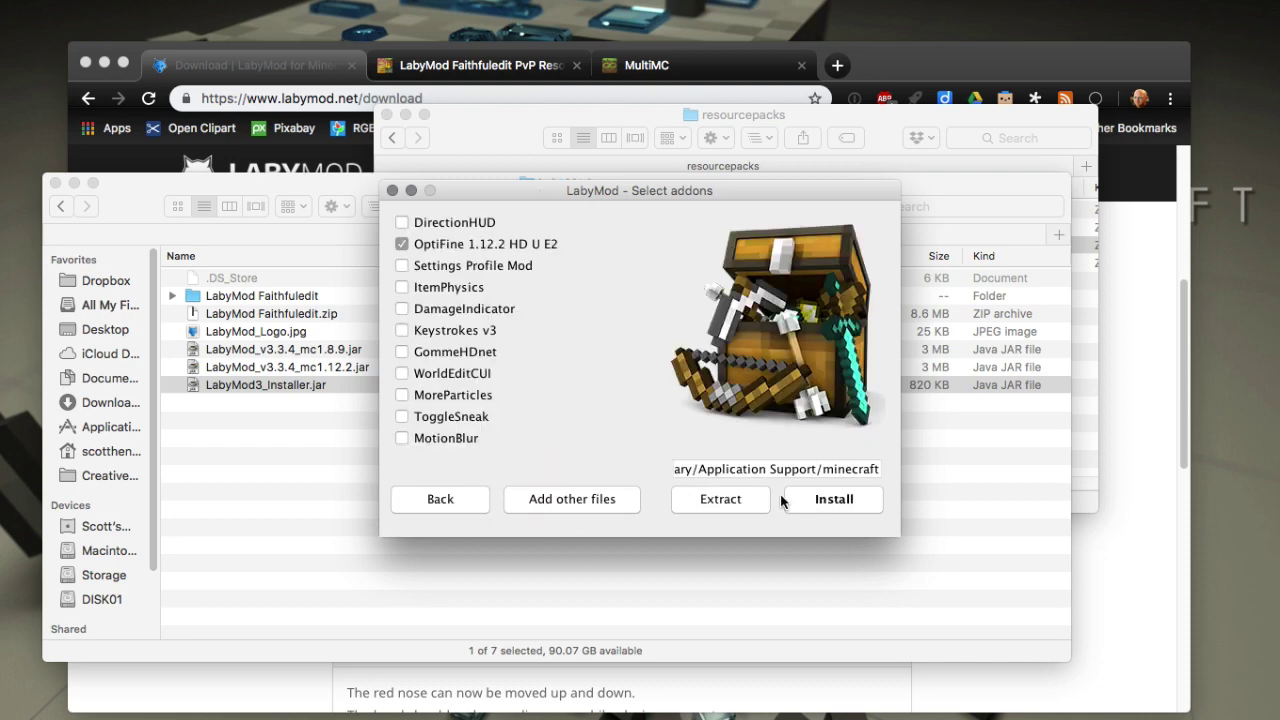
- Extract LabyMod-3_1.12.2.jar to the Desktop and close the installer
{"action": "left_click", "coordinate": [722, 499]}
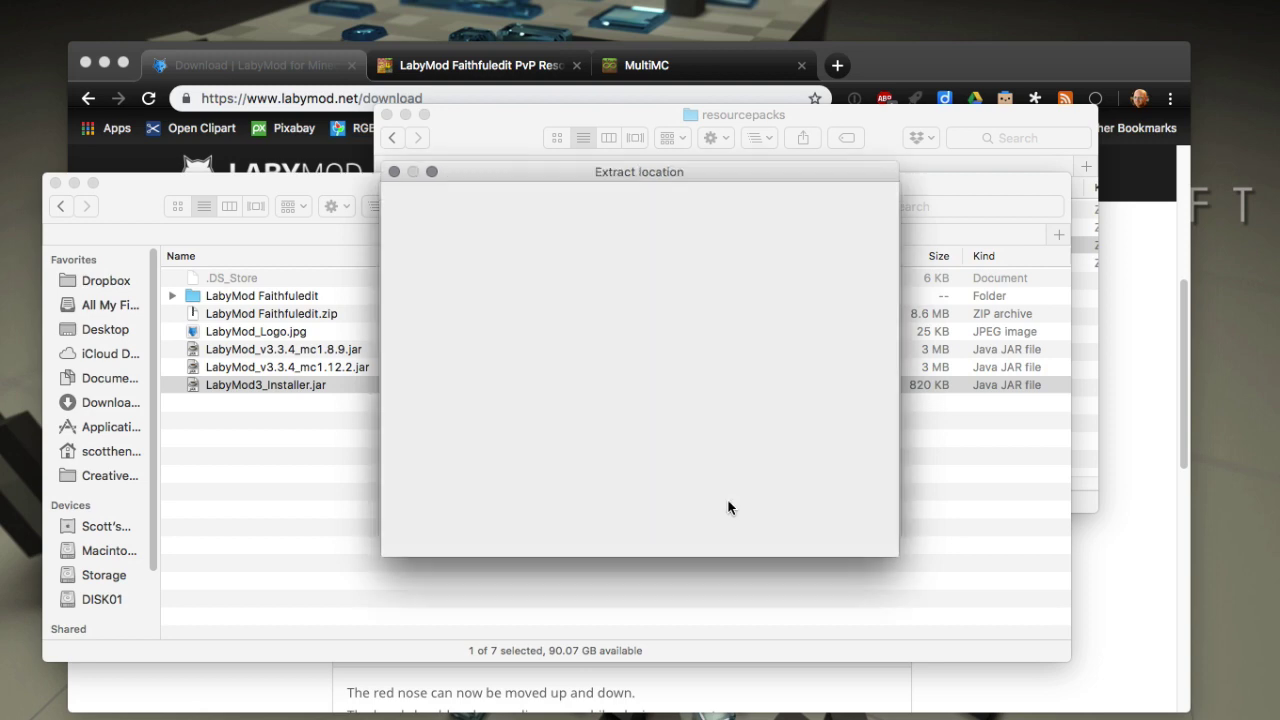
{"action": "left_click", "coordinate": [822, 529]}
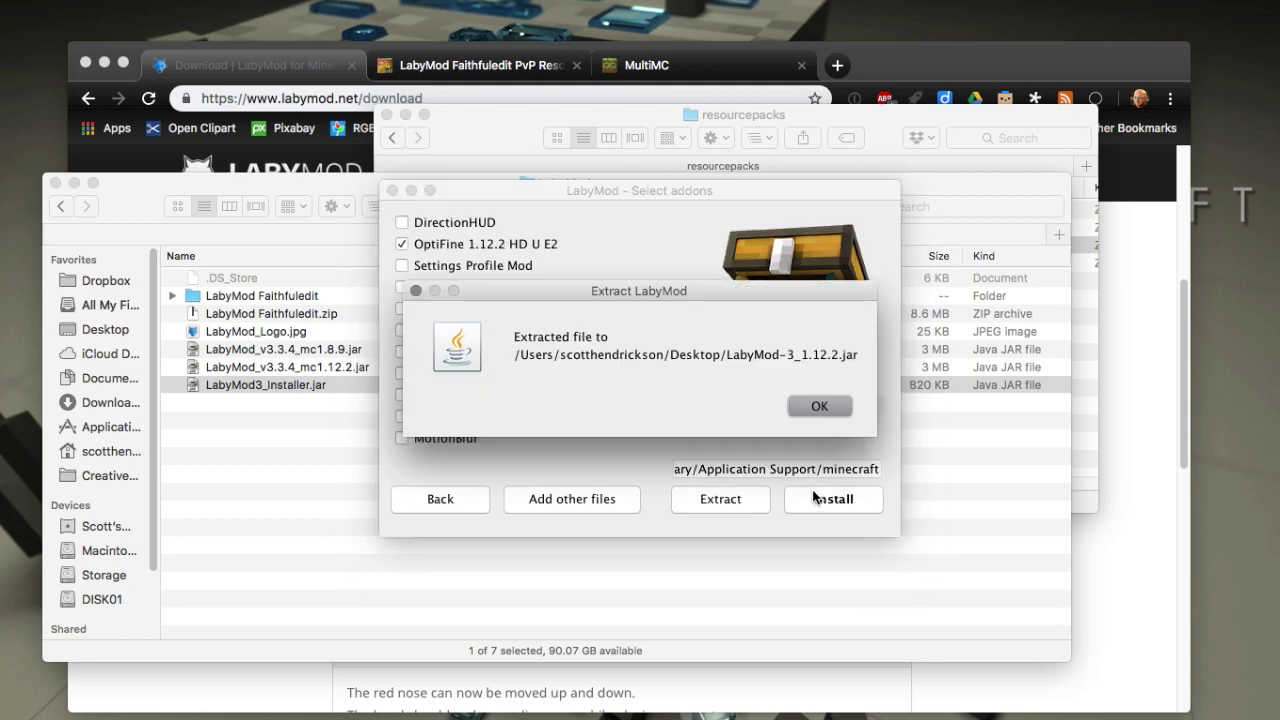
{"action": "left_click", "coordinate": [819, 406]}
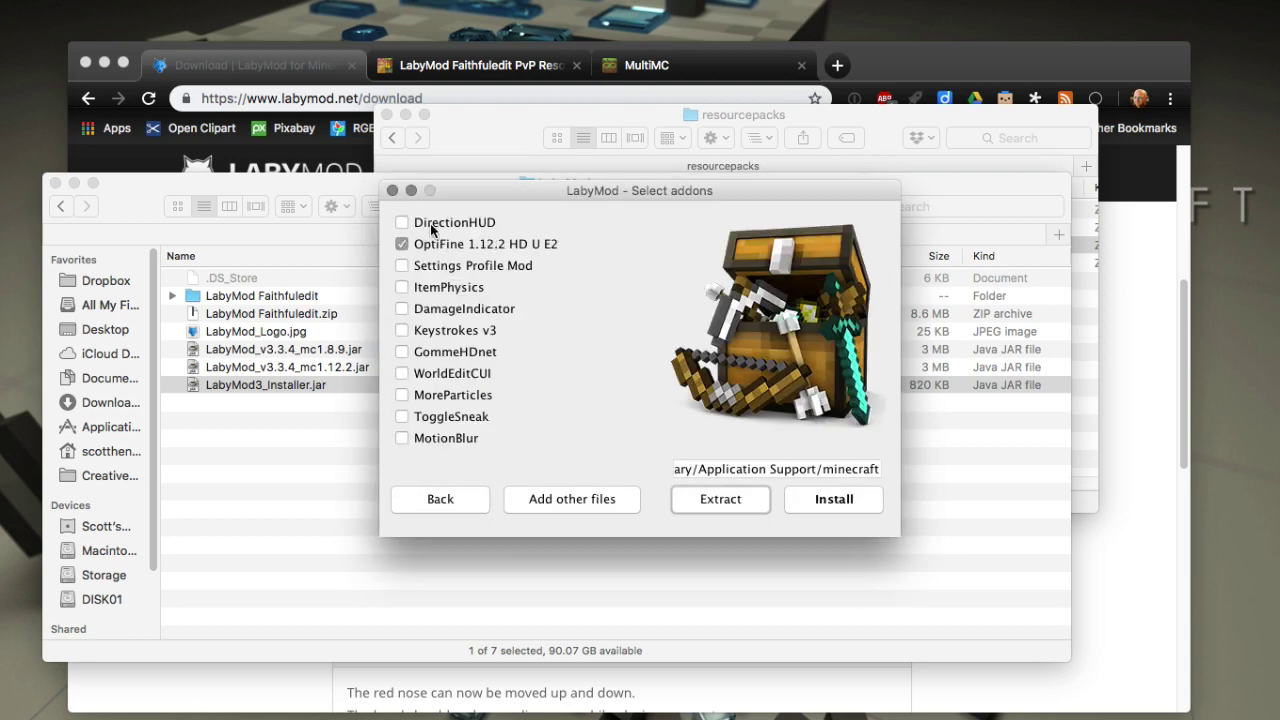
{"action": "left_click", "coordinate": [393, 191]}
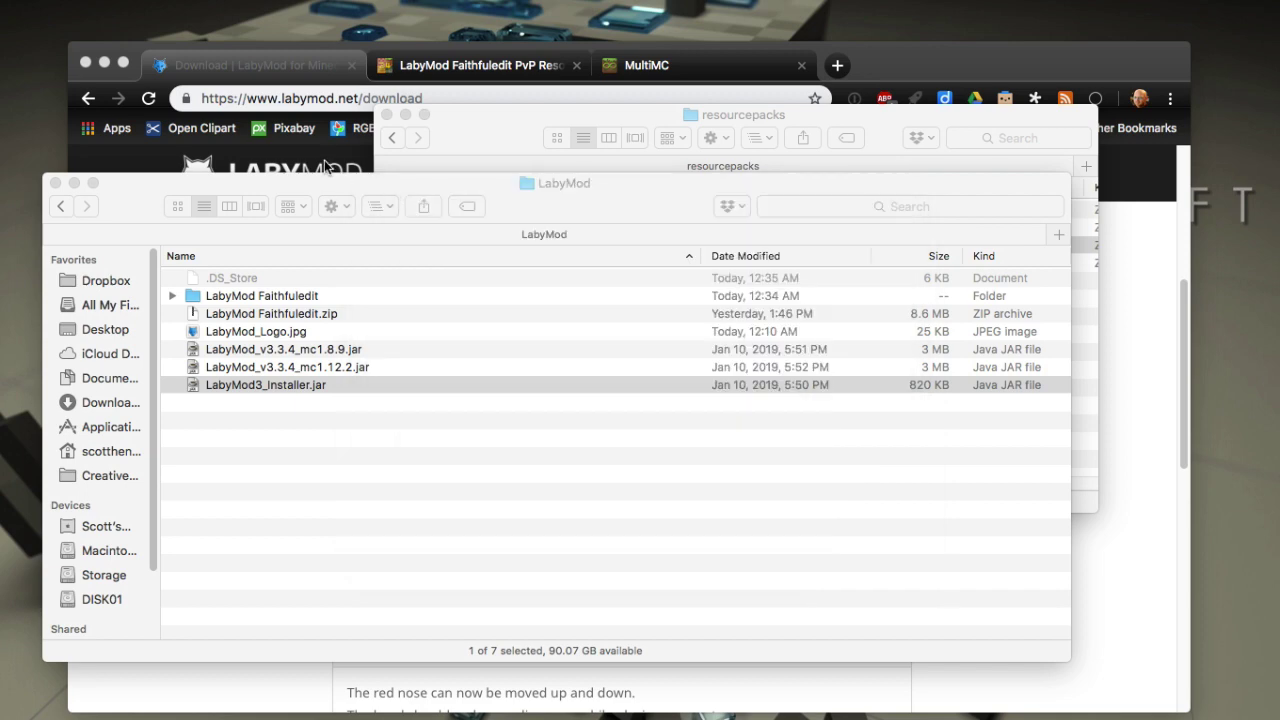
- Show the LabyMod Faithfuledit resource pack page on resourcepacks24.de in Chrome
{"action": "left_click", "coordinate": [323, 163]}
{"action": "left_click", "coordinate": [462, 66]}
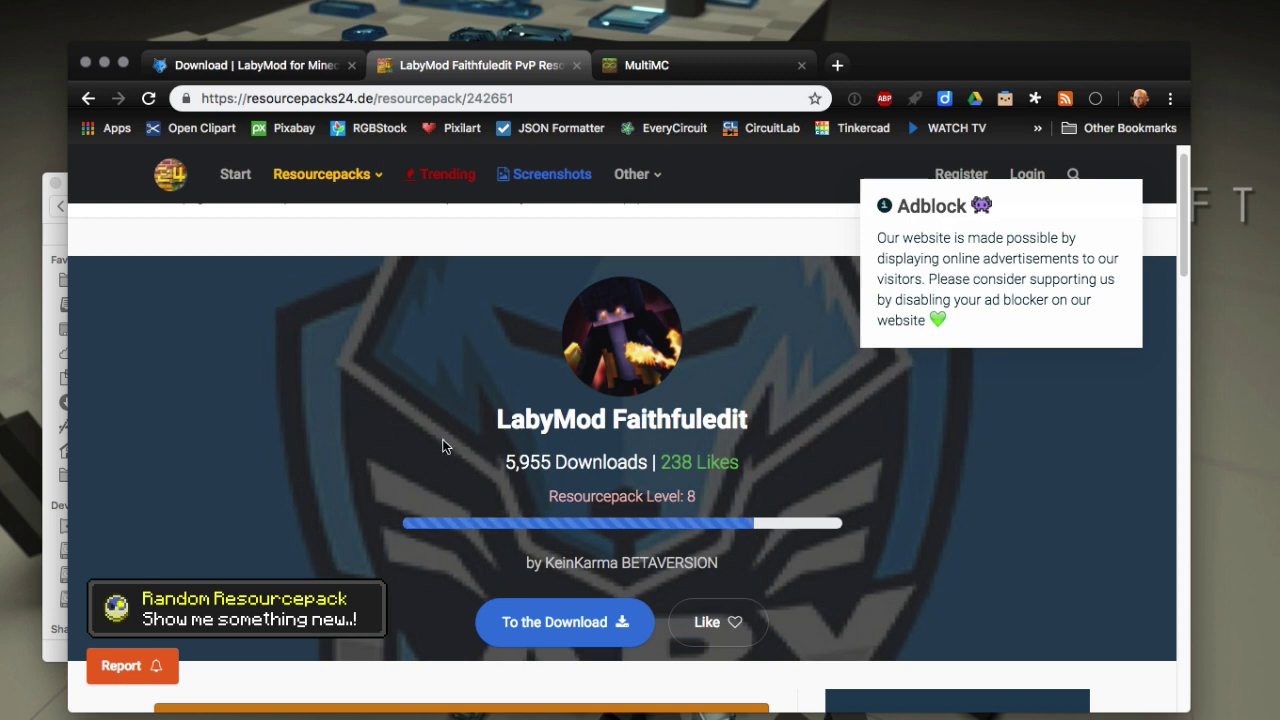
{"action": "mouse_move", "coordinate": [330, 174]}
- Move LabyMod Faithful.zip from the §9LabyMod§b Pack folder up into the LabyMod folder, then switch to MultiMC
{"action": "left_click", "coordinate": [104, 62]}
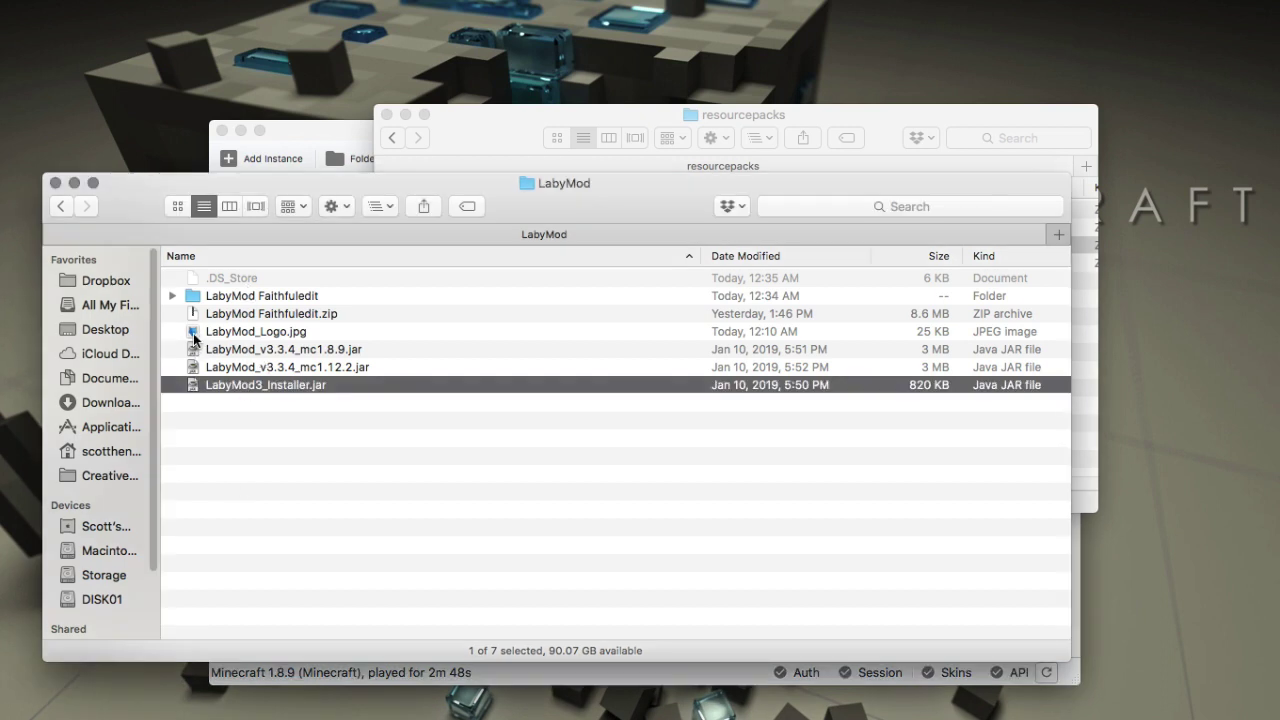
{"action": "left_click", "coordinate": [172, 296]}
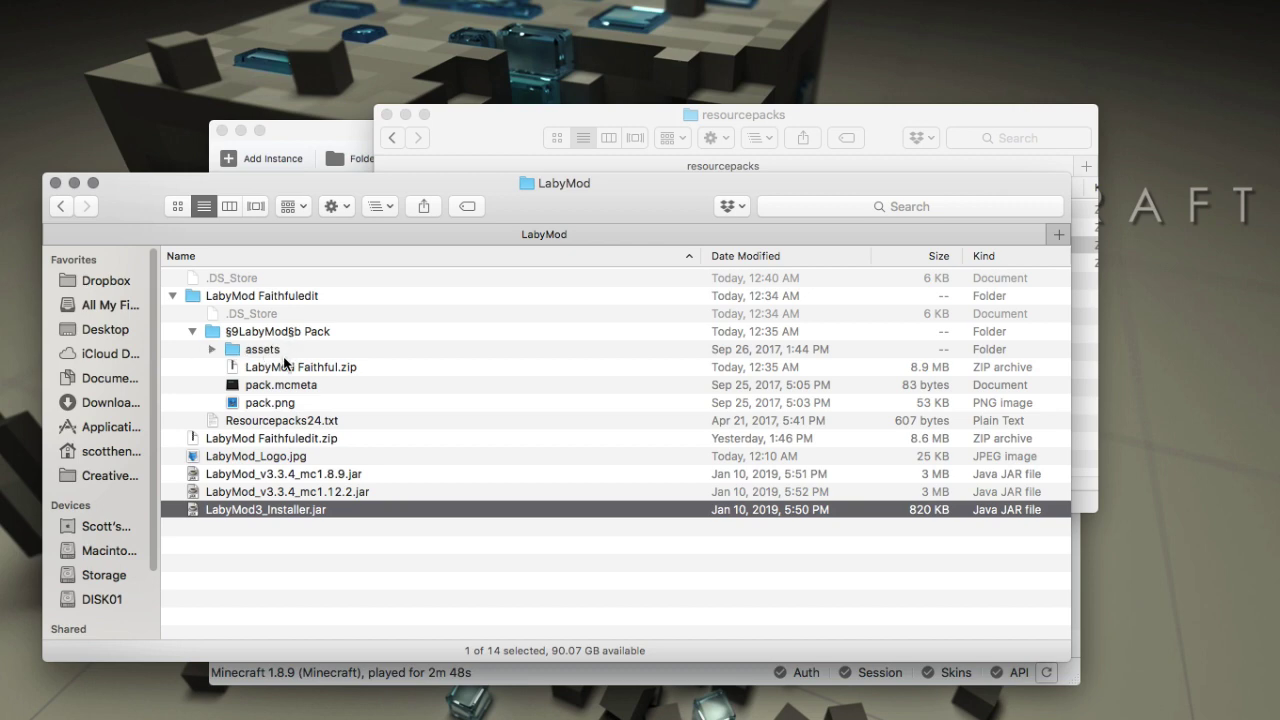
{"action": "left_click", "coordinate": [262, 333]}
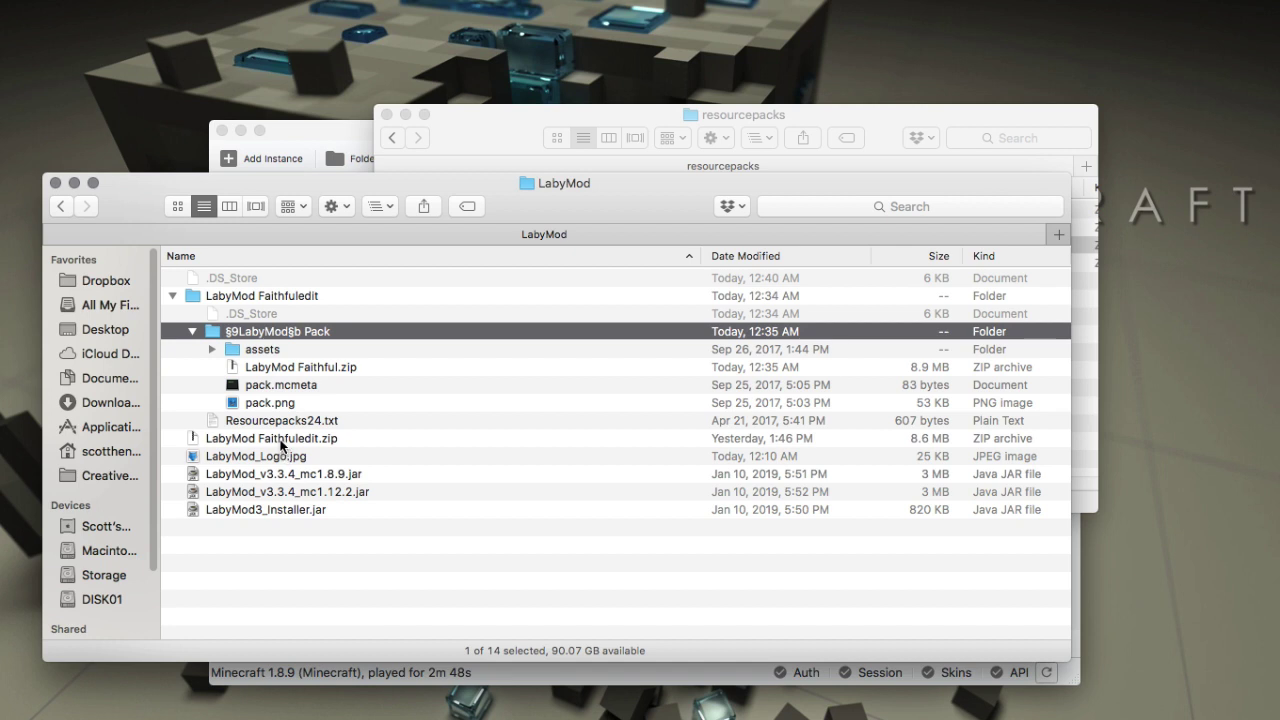
{"action": "left_click", "coordinate": [297, 370]}
{"action": "left_click_drag", "start_coordinate": [297, 375], "coordinate": [314, 506]}
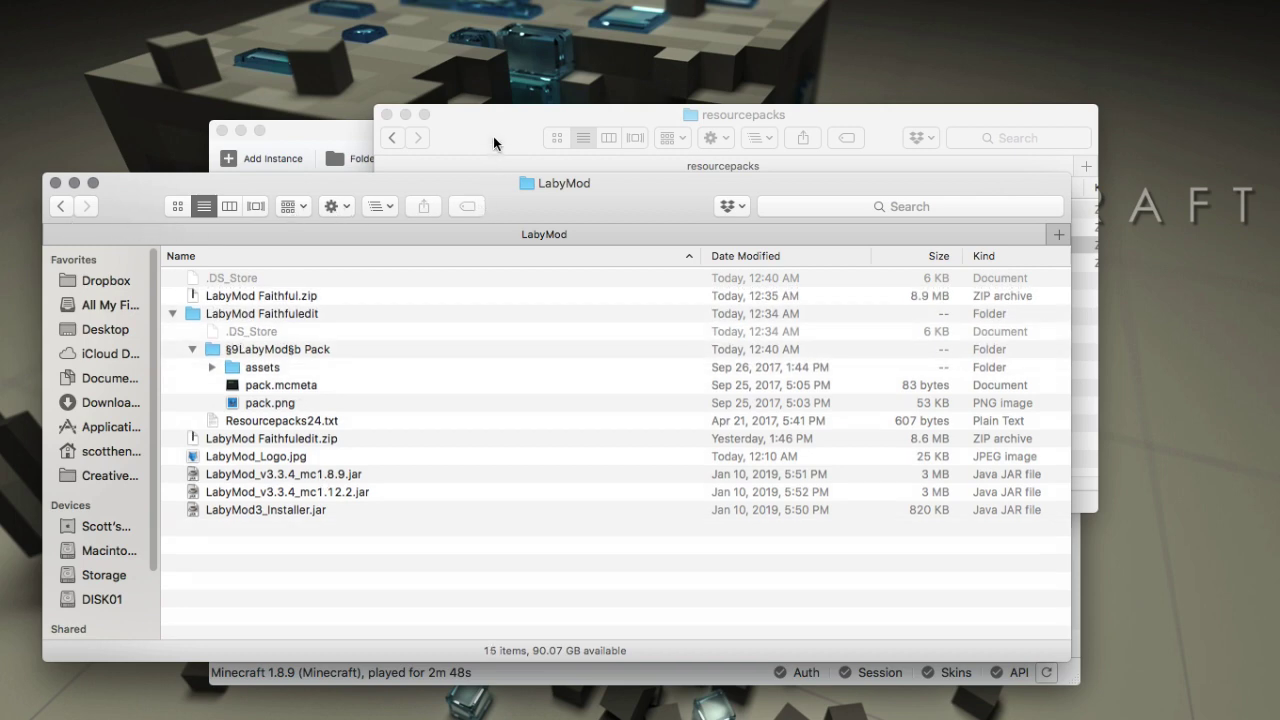
{"action": "left_click", "coordinate": [362, 133]}
- Create a Vanilla instance named 'LabyMod 1.8.9' using Minecraft version 1.8.9
{"action": "right_click", "coordinate": [392, 369]}
{"action": "left_click", "coordinate": [414, 399]}
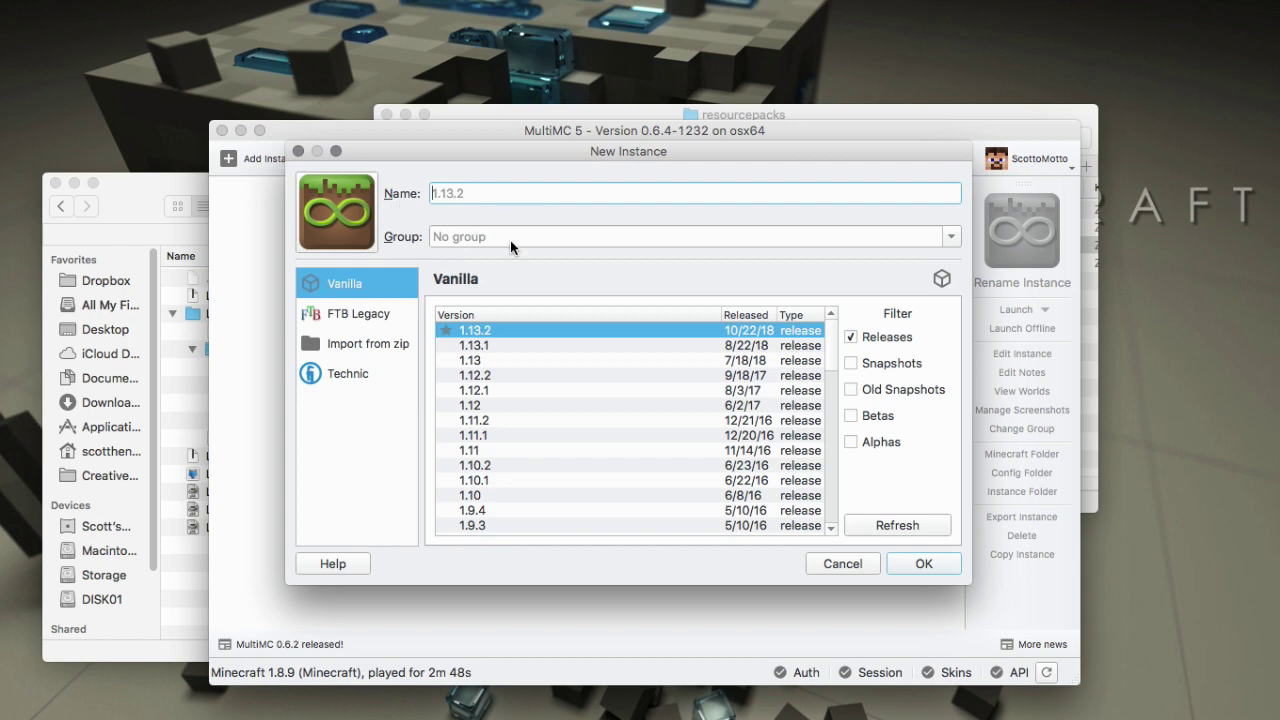
{"action": "type", "text": "LabyMod 1.8.9"}
{"action": "scroll", "coordinate": [523, 457], "scroll_direction": "down", "scroll_amount": 8}
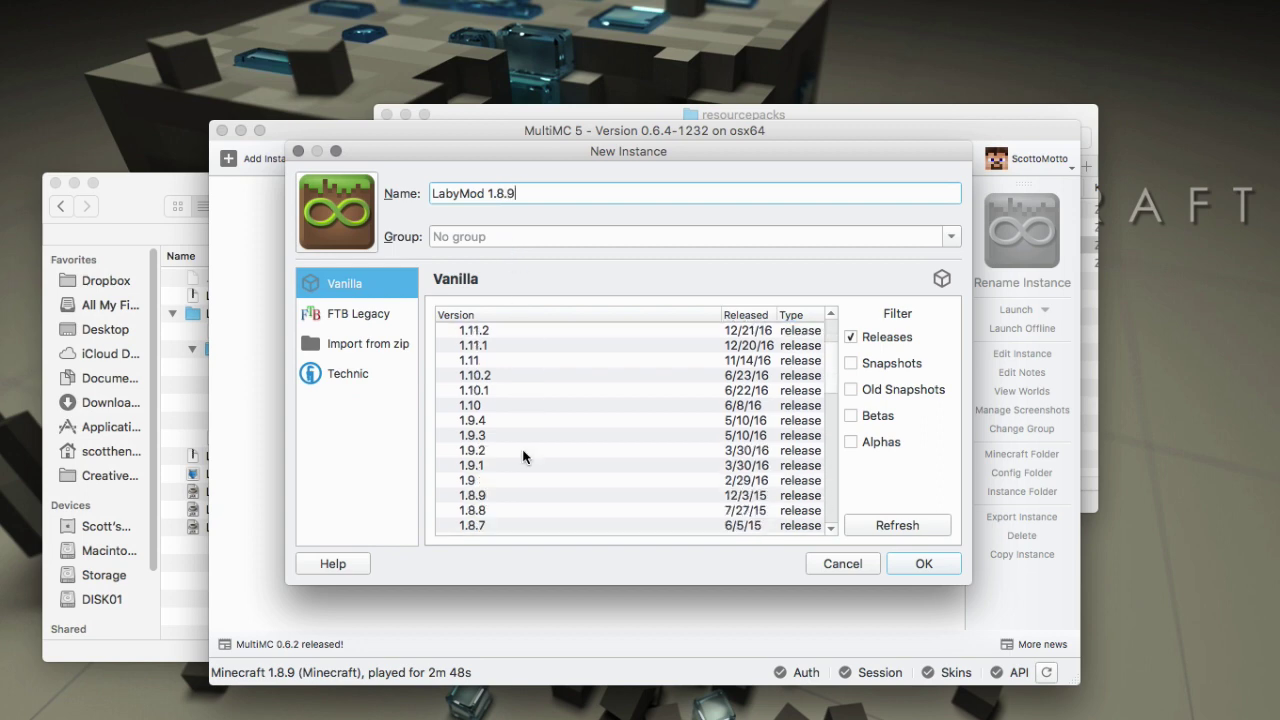
{"action": "scroll", "coordinate": [523, 457], "scroll_direction": "up", "scroll_amount": 2}
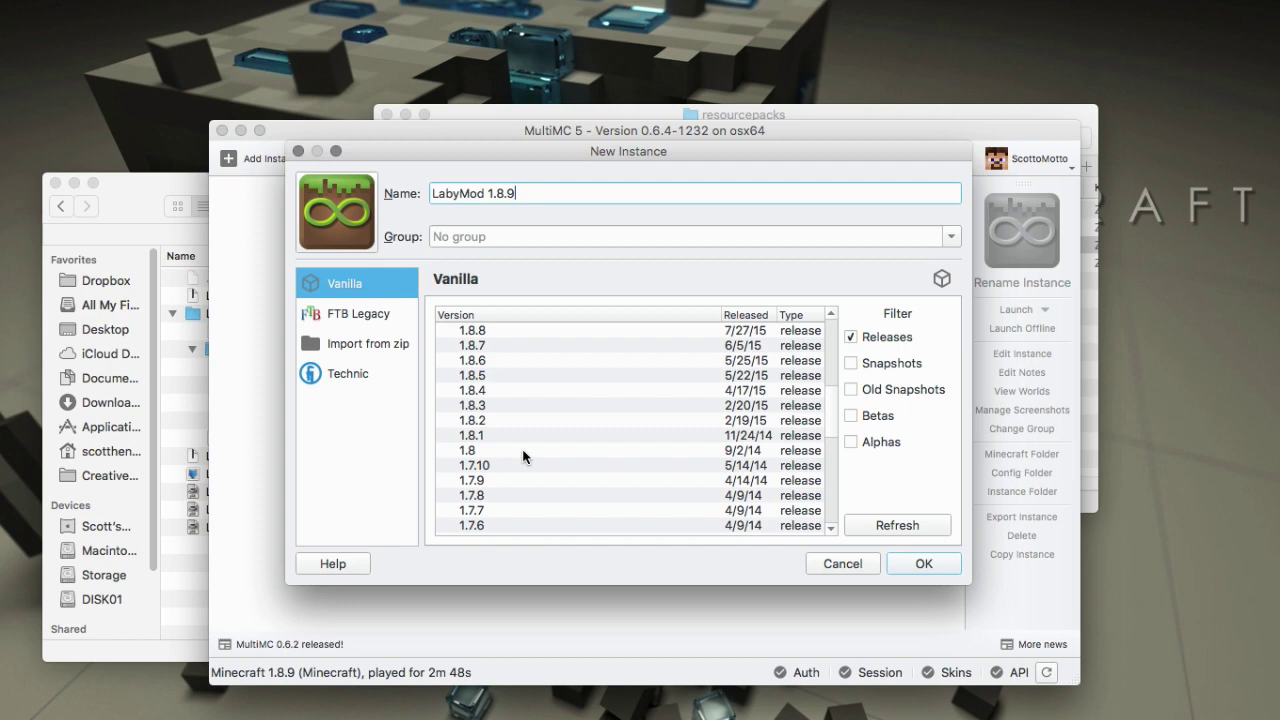
{"action": "scroll", "coordinate": [504, 356], "scroll_direction": "up", "scroll_amount": 1}
{"action": "left_click", "coordinate": [503, 360]}
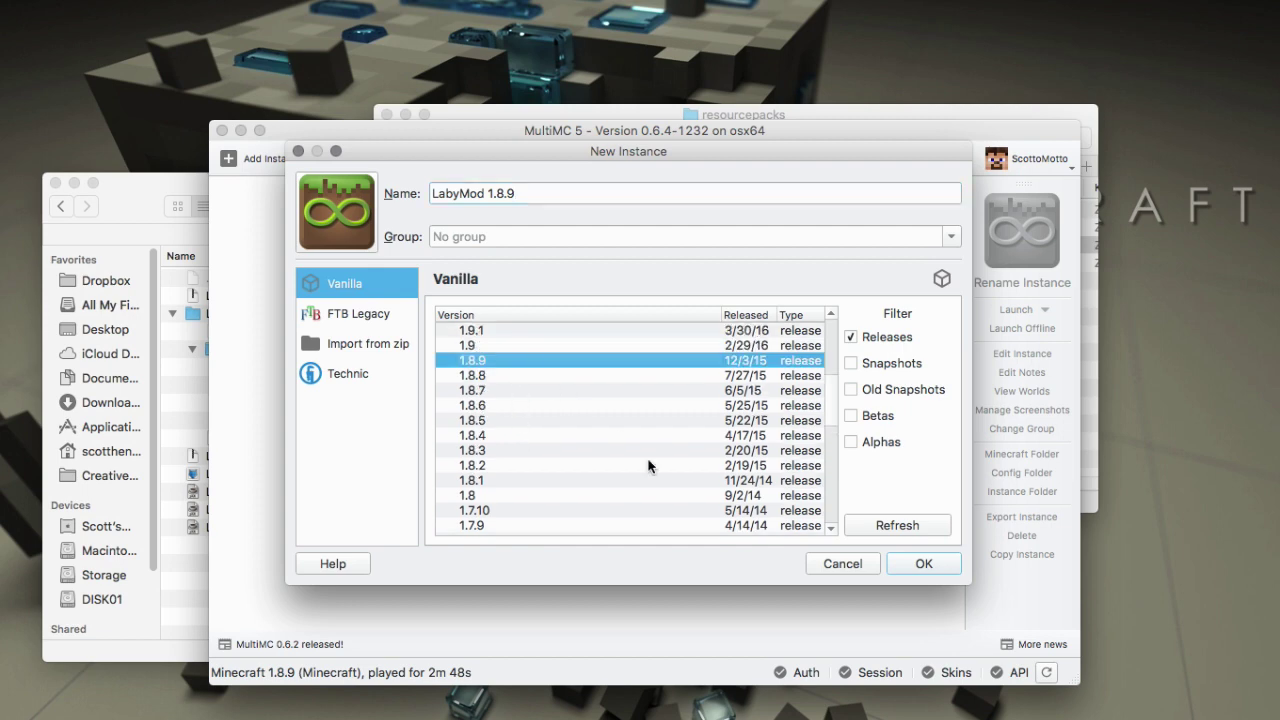
{"action": "left_click", "coordinate": [893, 566]}
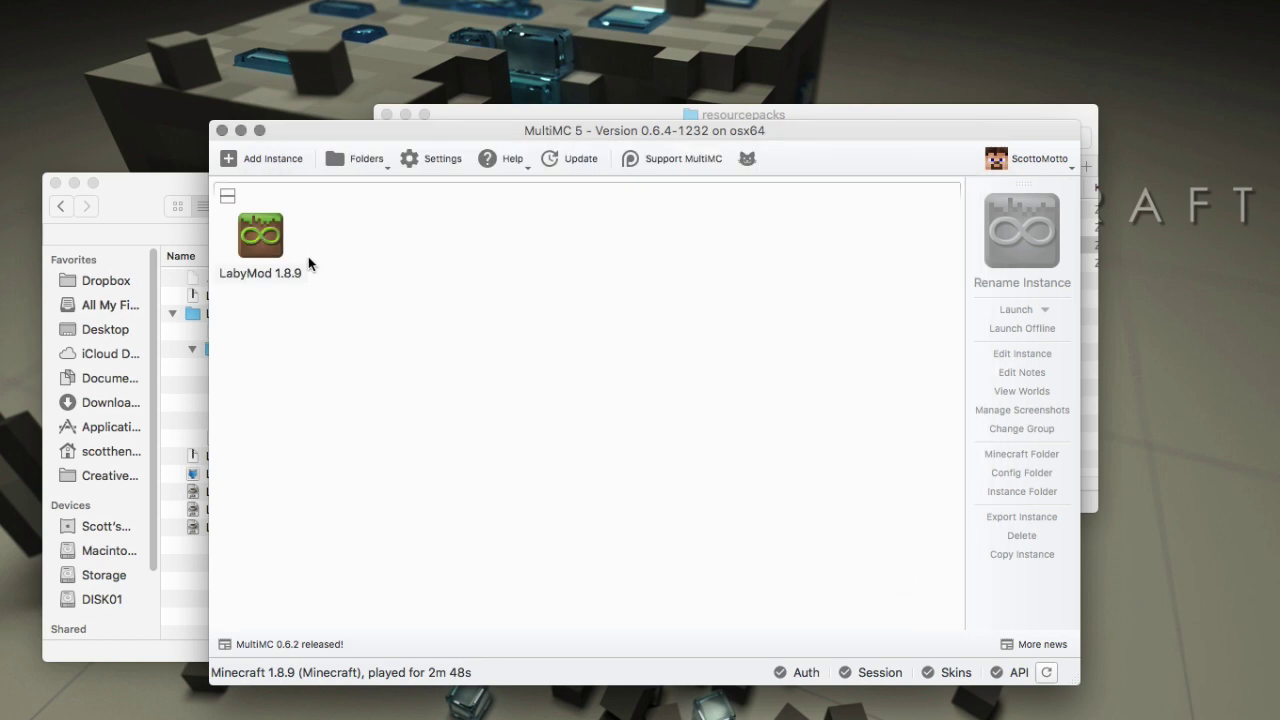
- Add Forge 11.15.1.2318 to the LabyMod 1.8.9 instance through Edit Instance
{"action": "right_click", "coordinate": [255, 235]}
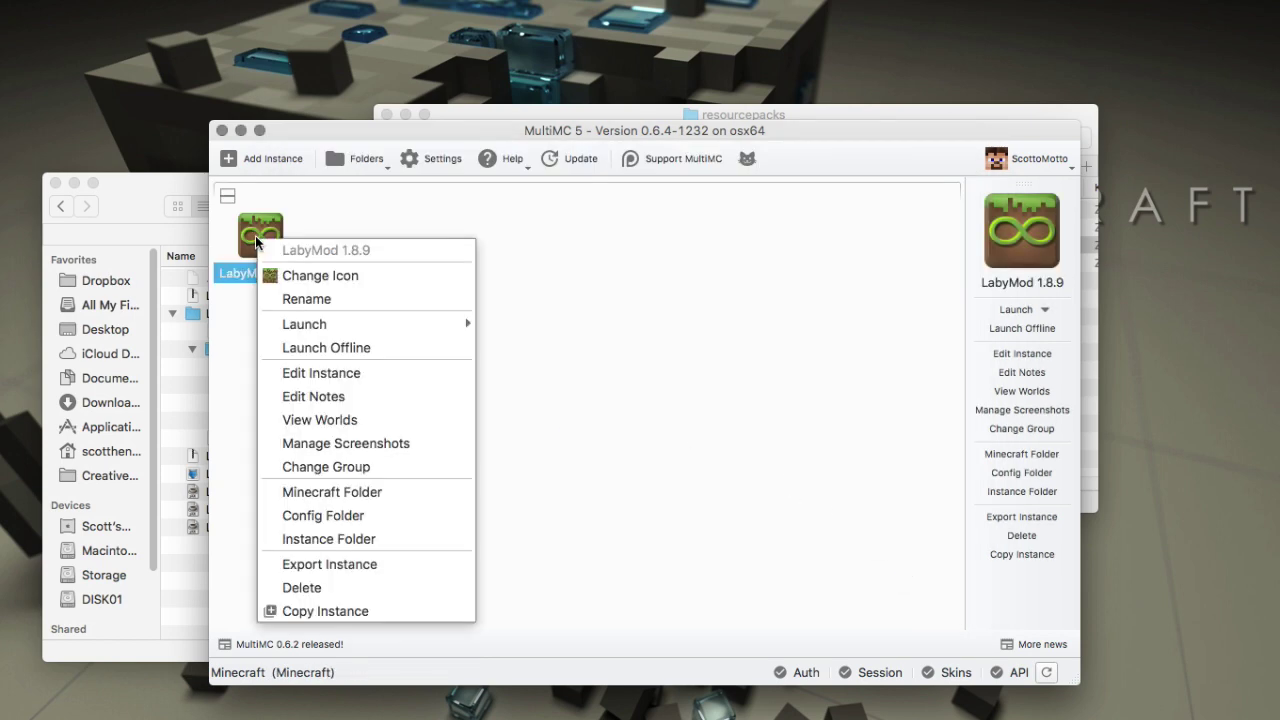
{"action": "left_click", "coordinate": [285, 377]}
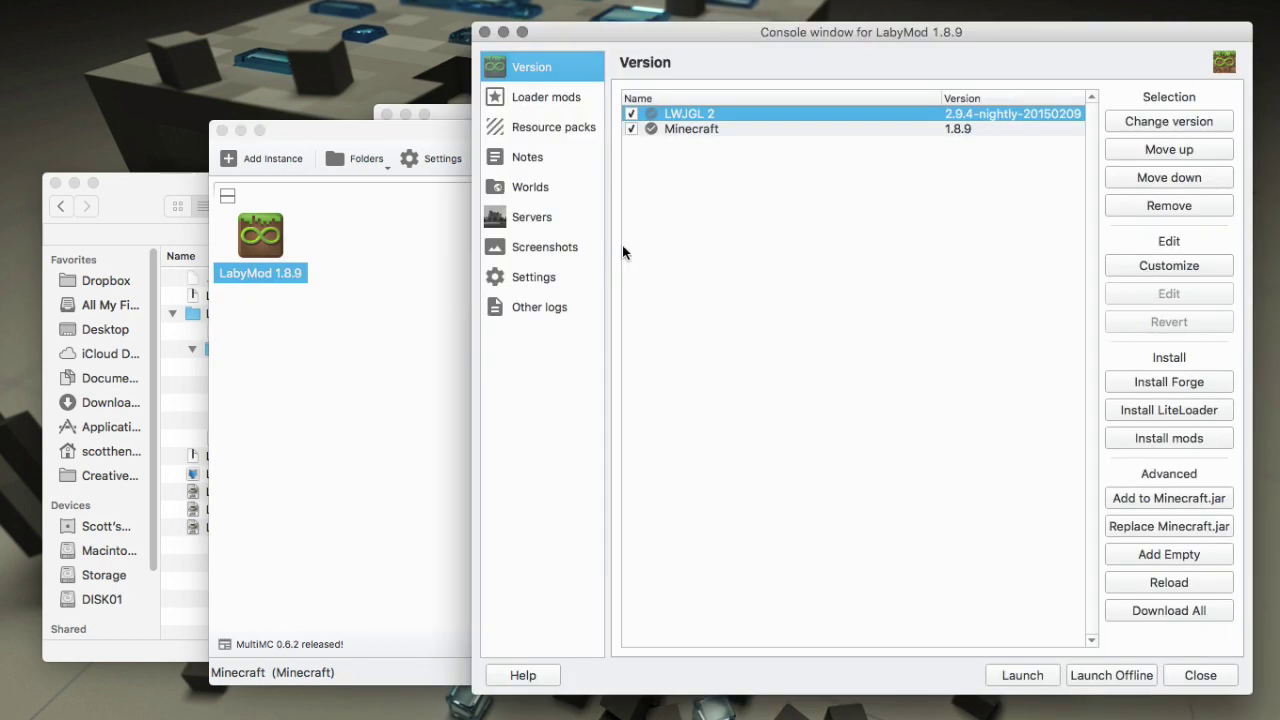
{"action": "left_click", "coordinate": [1147, 380]}
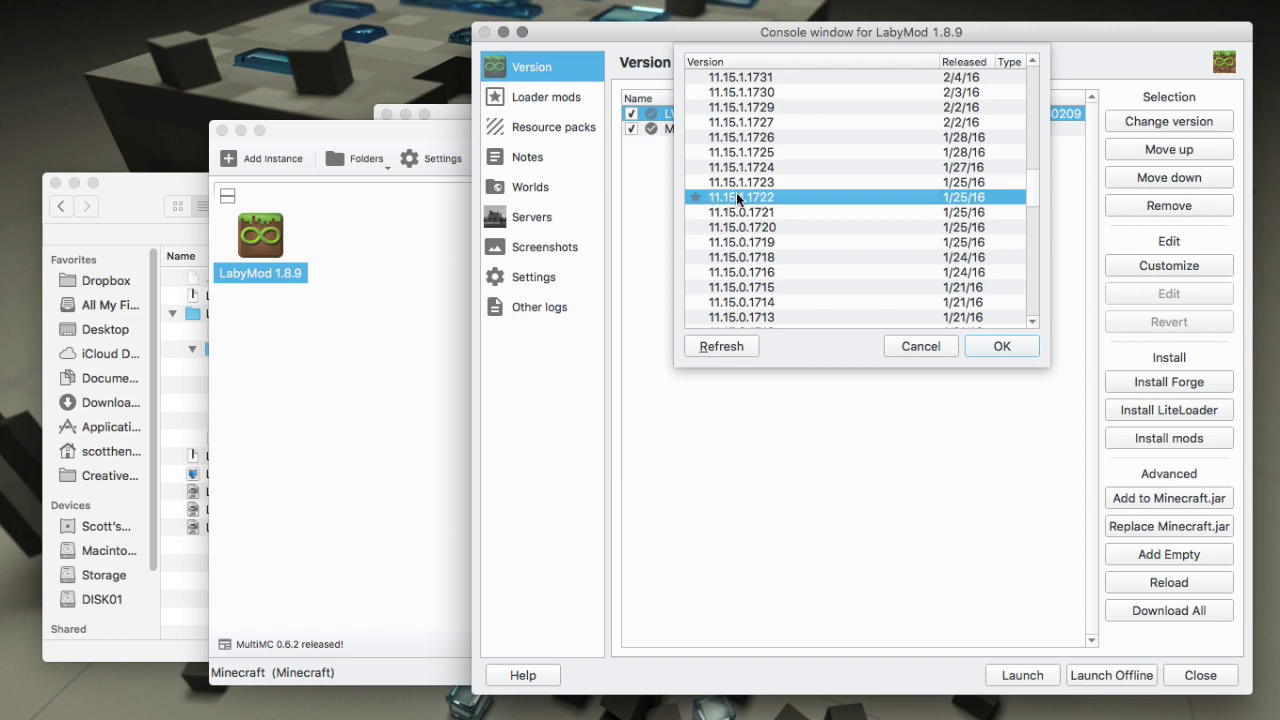
{"action": "scroll", "coordinate": [736, 192], "scroll_direction": "up", "scroll_amount": 10}
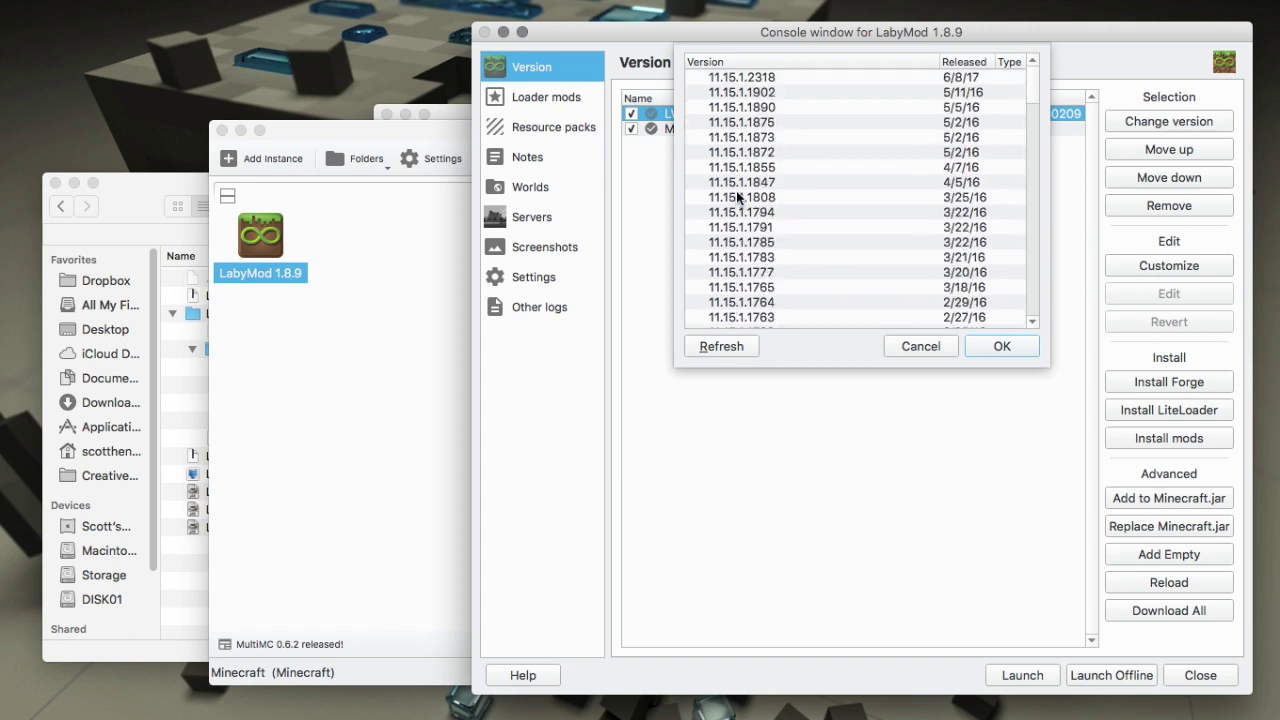
{"action": "left_click", "coordinate": [730, 78]}
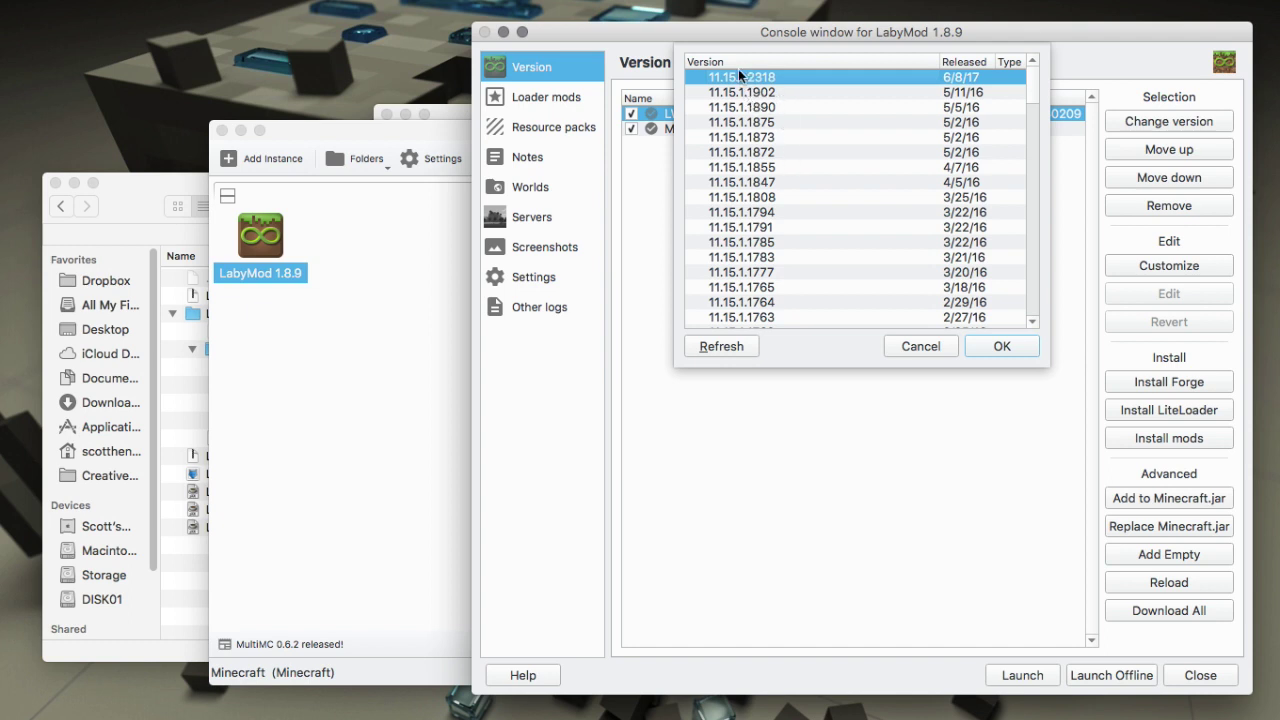
{"action": "left_click", "coordinate": [998, 346]}
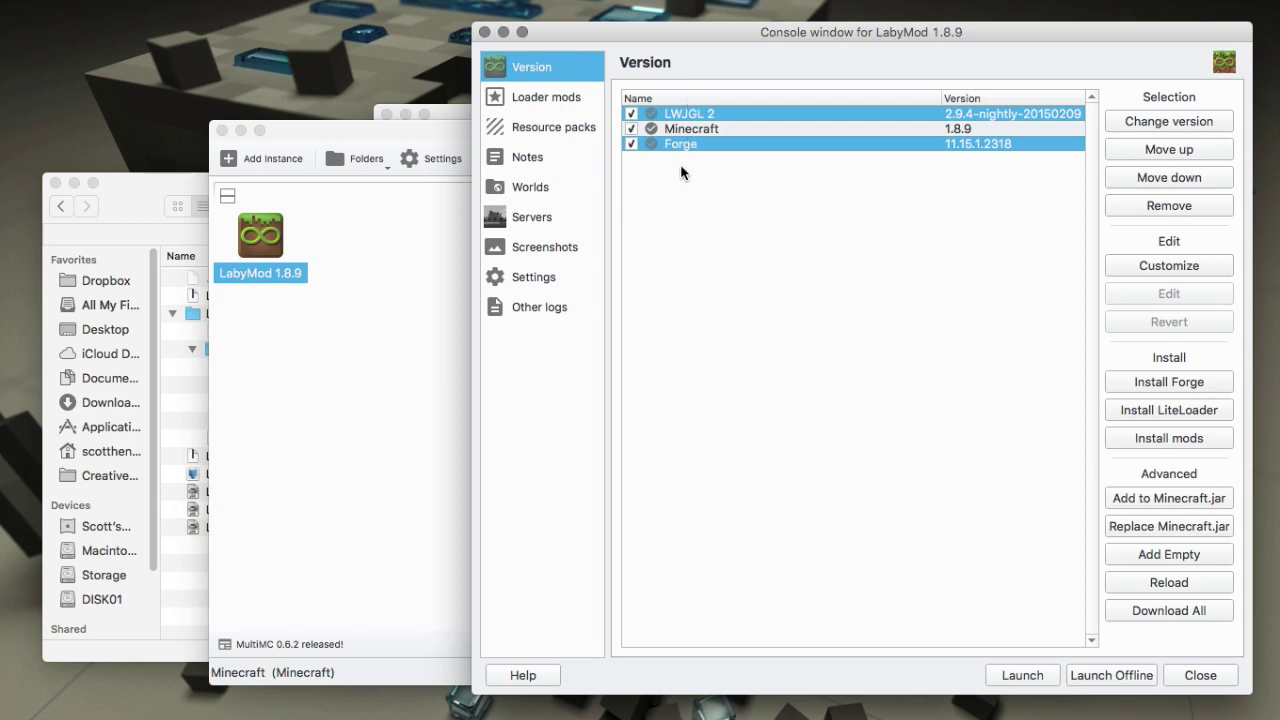
- Launch LabyMod 1.8.9 so Minecraft 1.8.9 starts, then return to MultiMC
{"action": "left_click", "coordinate": [1006, 667]}
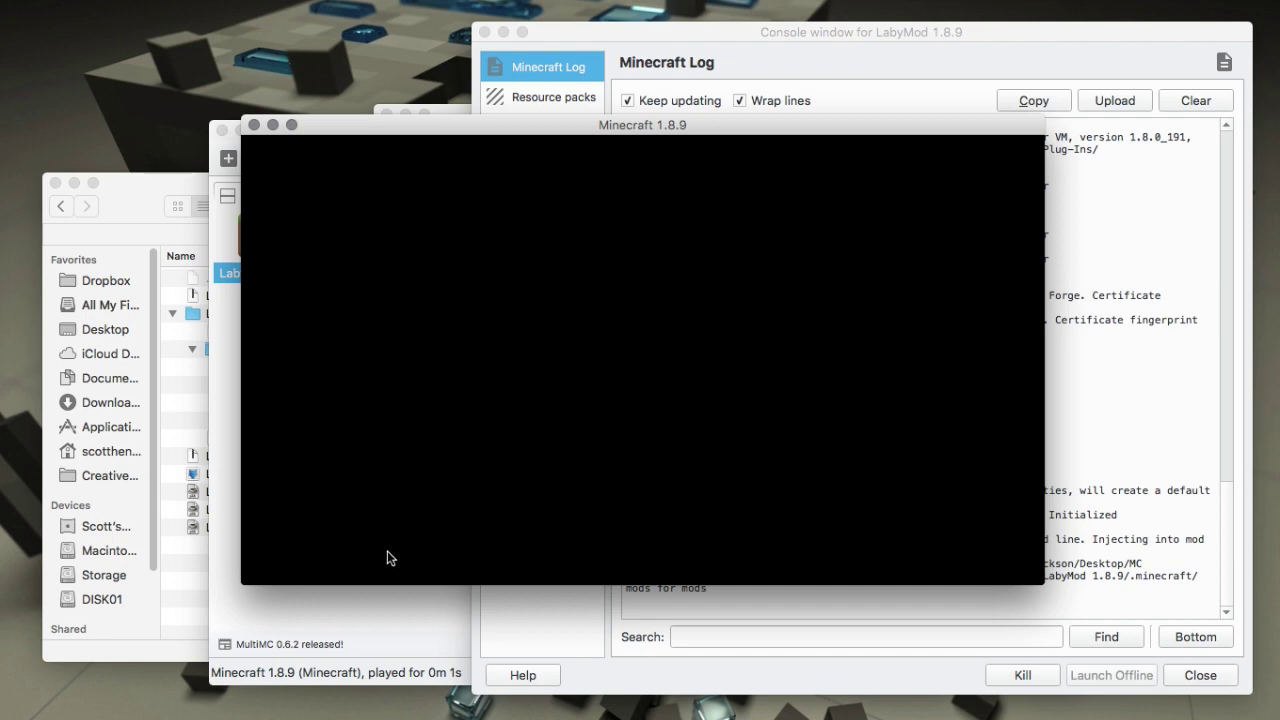
{"action": "left_click", "coordinate": [386, 618]}
- Create an instance named 'LabyMod 1.12.2' on Minecraft 1.12.2 and open its options
{"action": "right_click", "coordinate": [396, 461]}
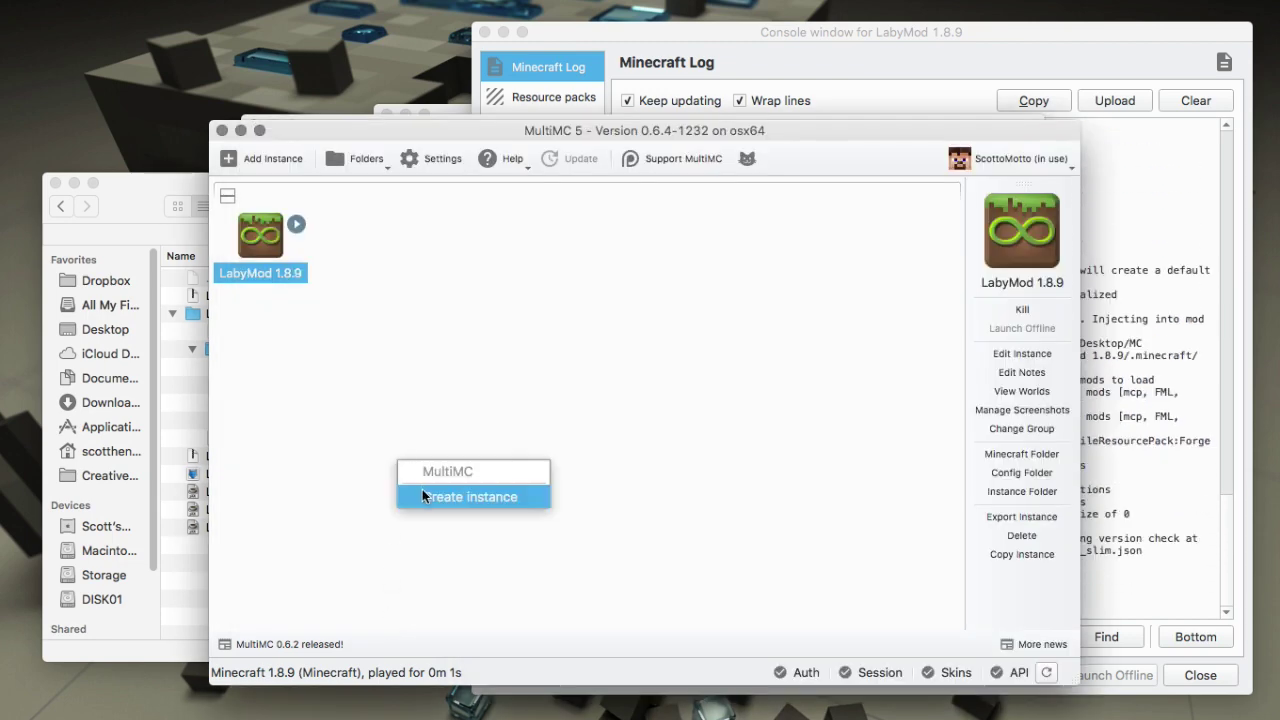
{"action": "left_click", "coordinate": [424, 492]}
{"action": "type", "text": "LabyMod"}
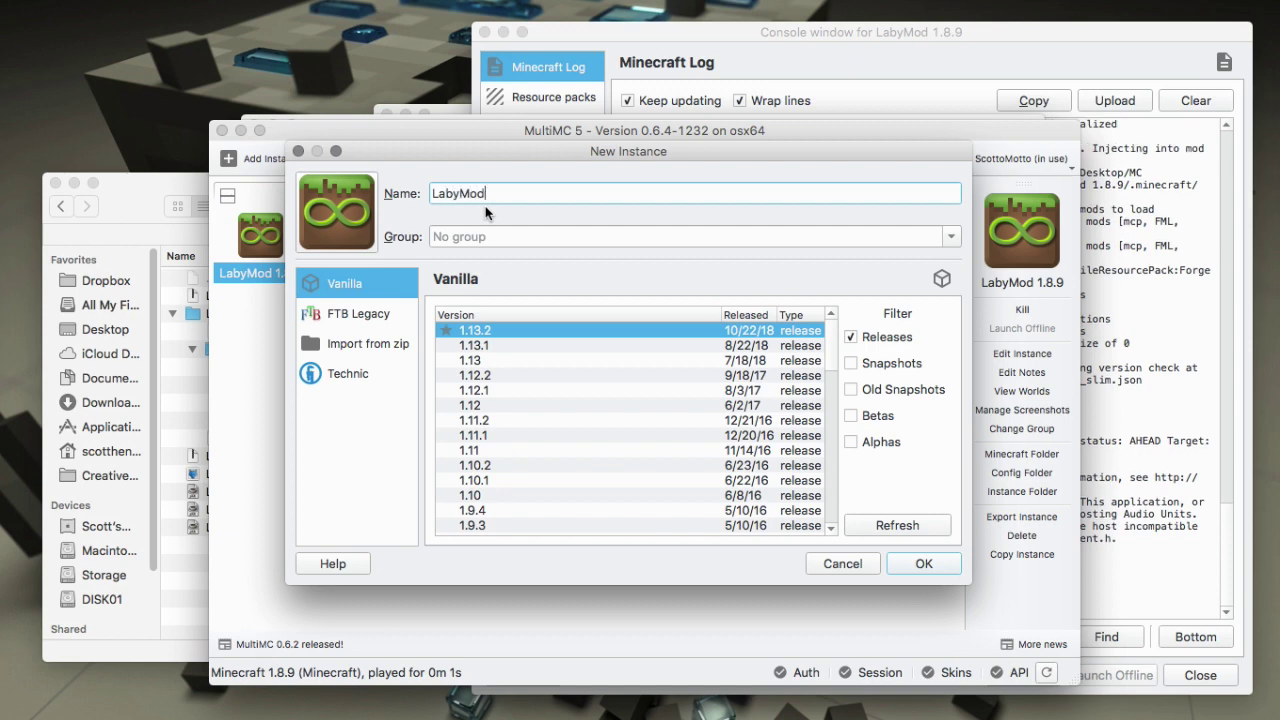
{"action": "type", "text": " 1.12.2"}
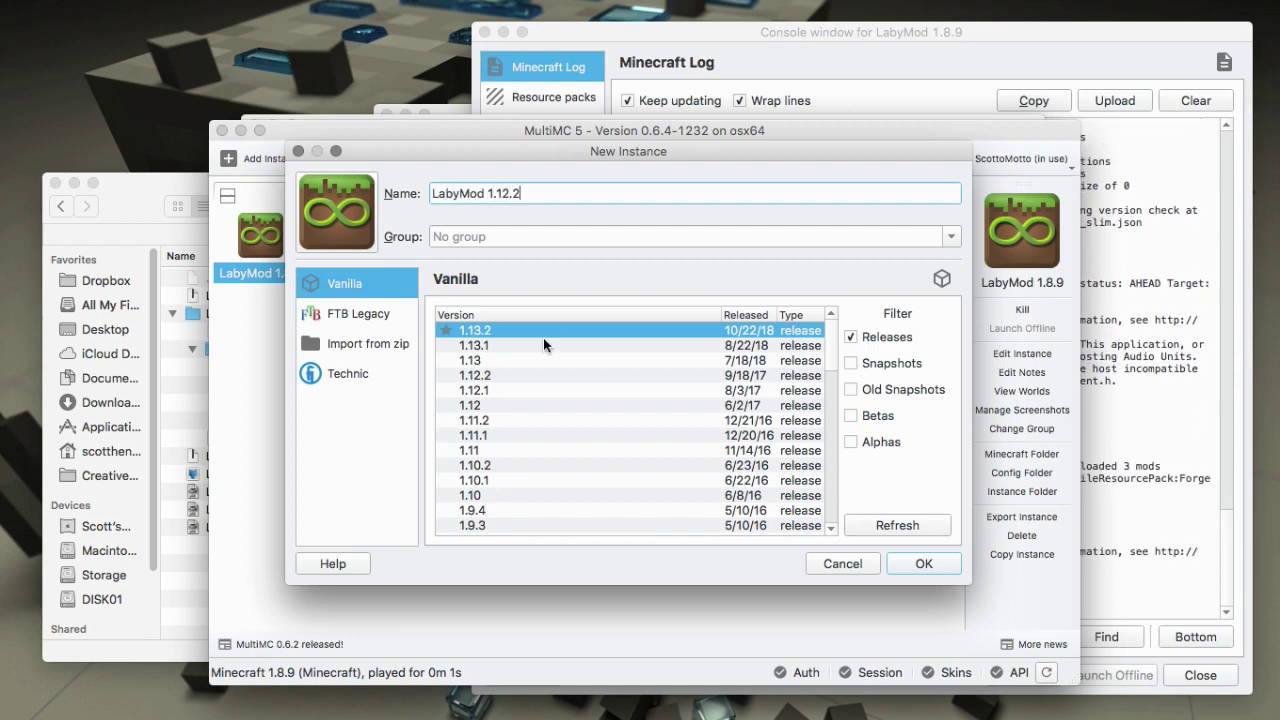
{"action": "left_click", "coordinate": [492, 375]}
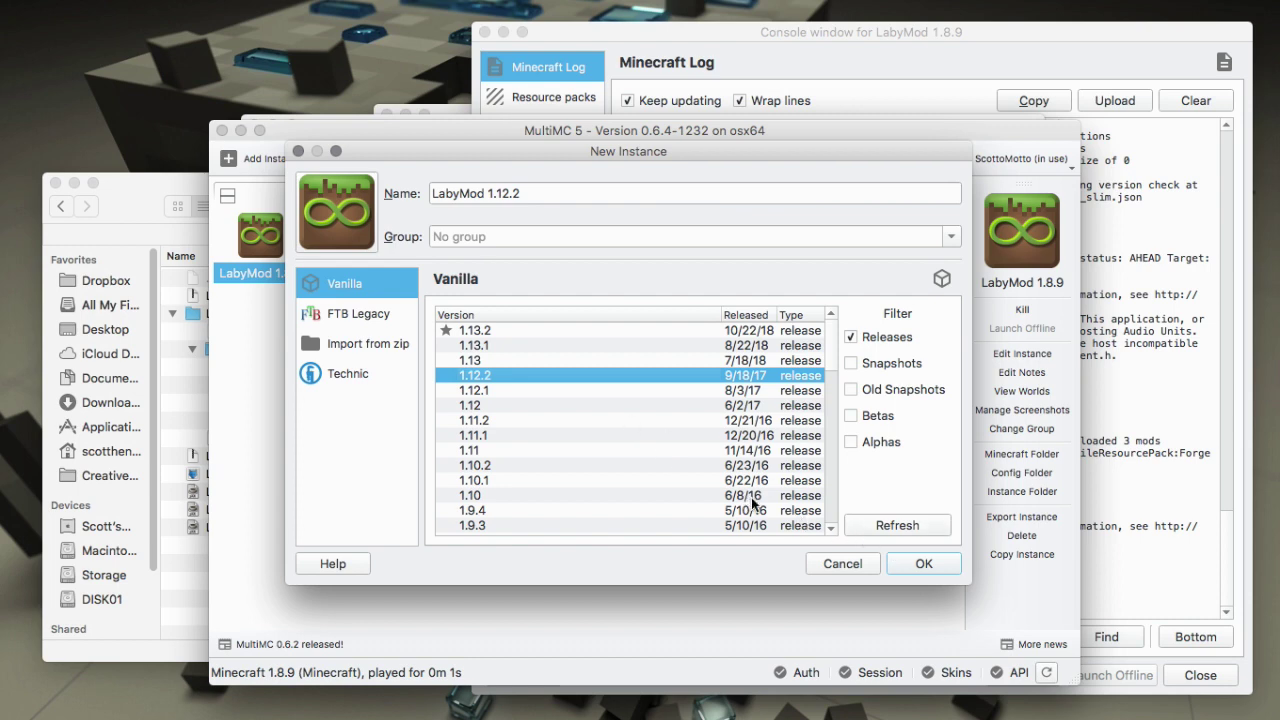
{"action": "left_click", "coordinate": [916, 560]}
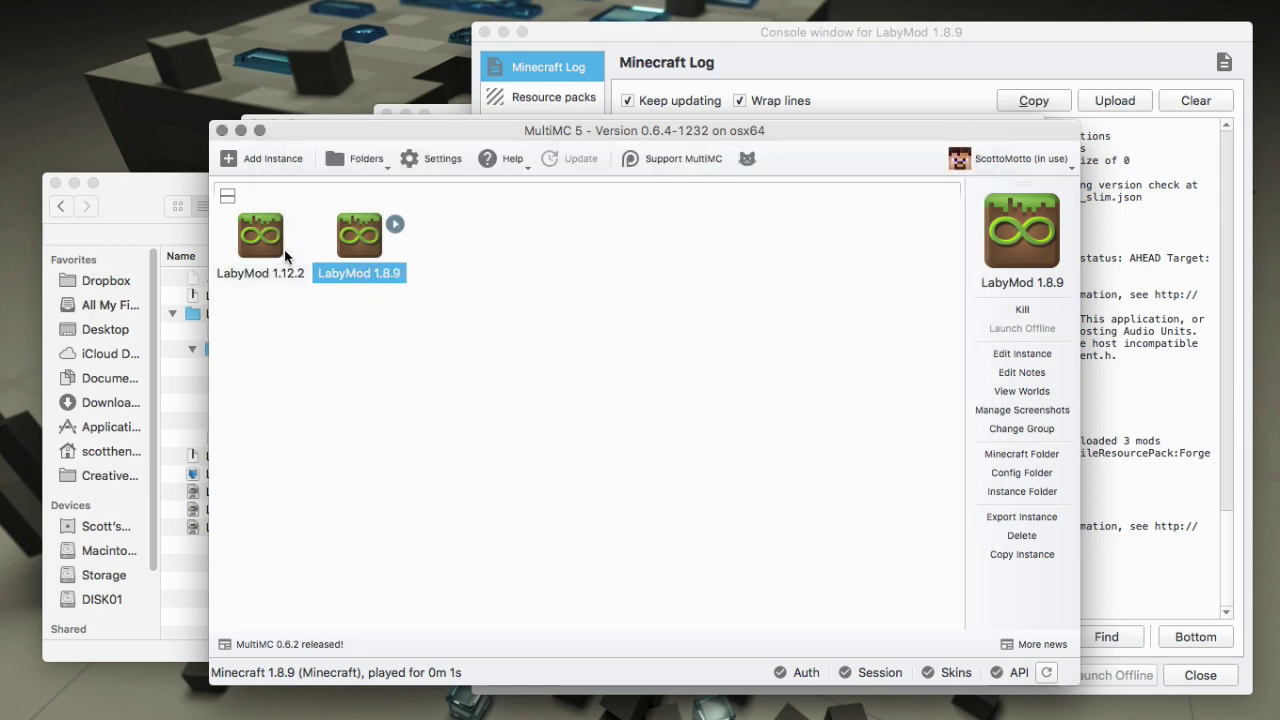
{"action": "right_click", "coordinate": [287, 256]}
- Install Forge 14.23.5.2768 into LabyMod 1.12.2, then bring the running Minecraft 1.8.9 game forward
{"action": "left_click", "coordinate": [300, 378]}
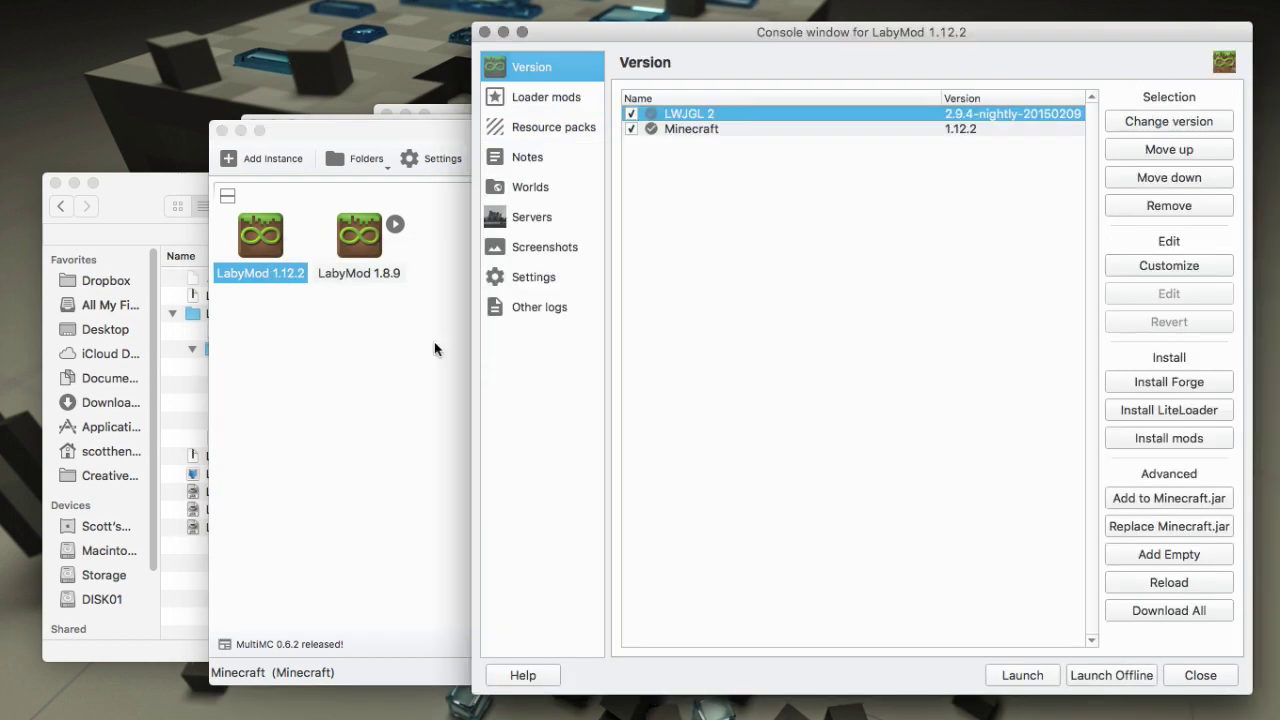
{"action": "left_click", "coordinate": [1154, 382]}
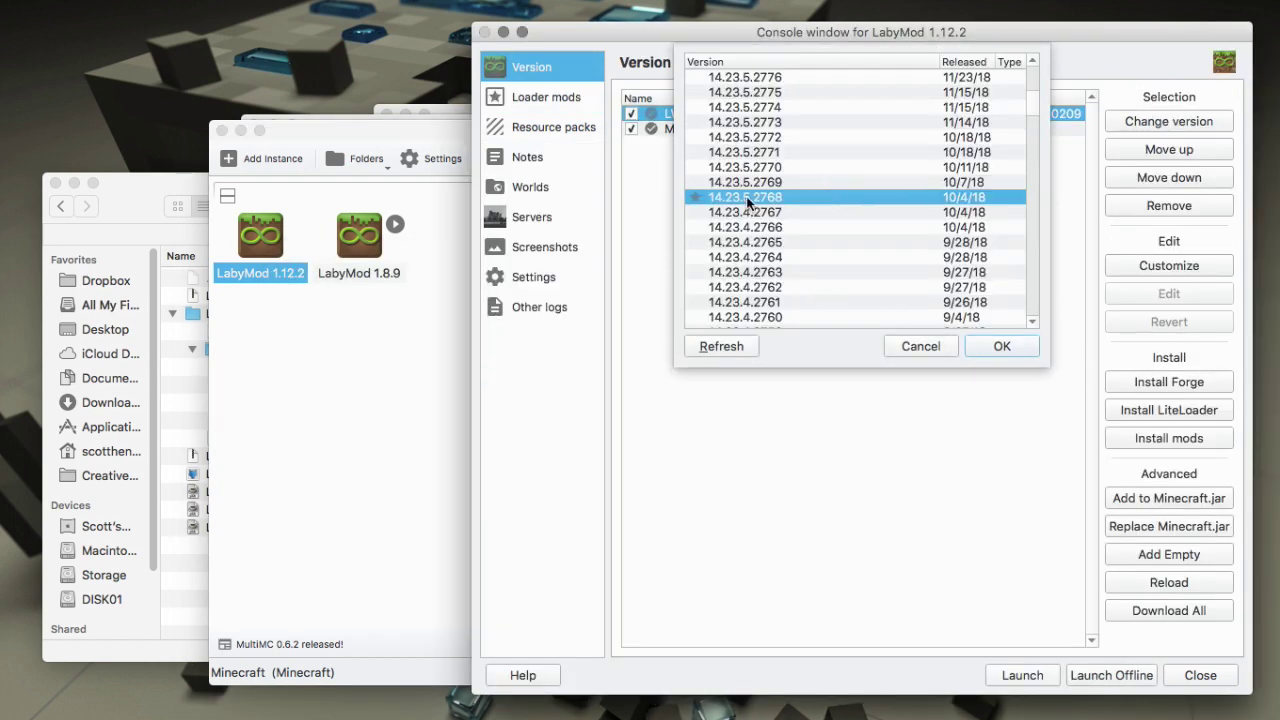
{"action": "left_click", "coordinate": [996, 348]}
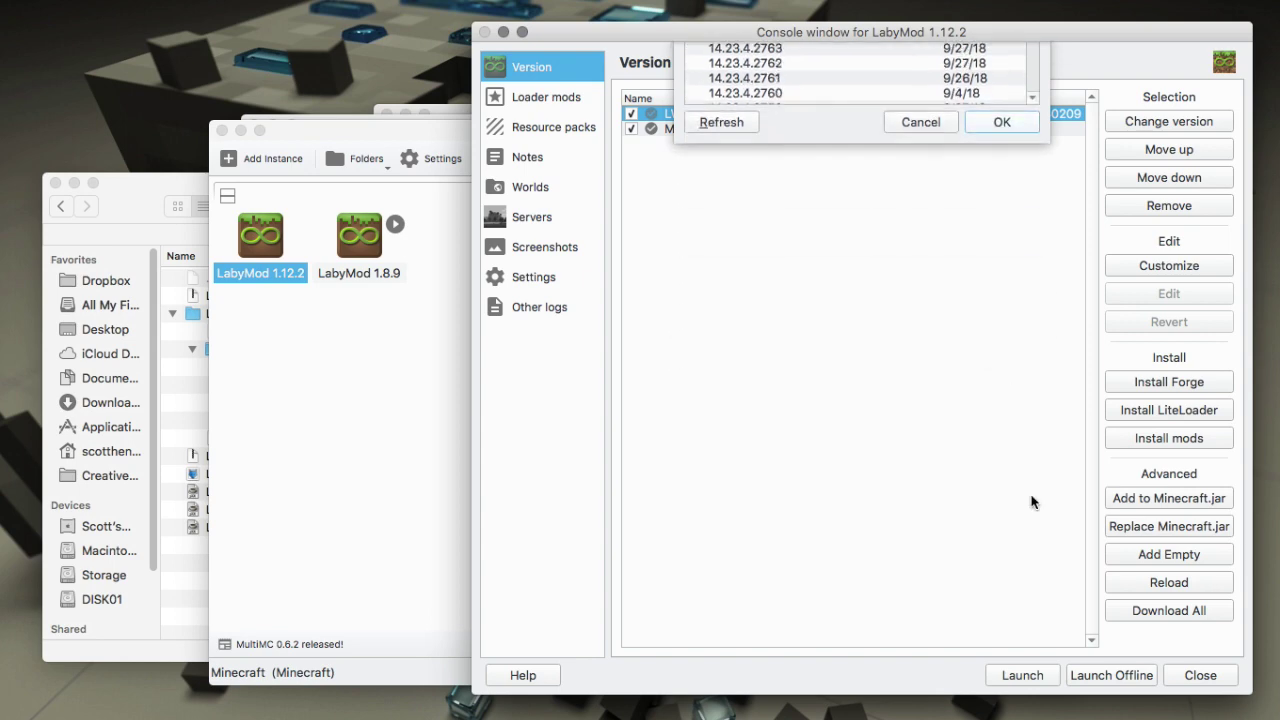
{"action": "left_click", "coordinate": [1195, 677]}
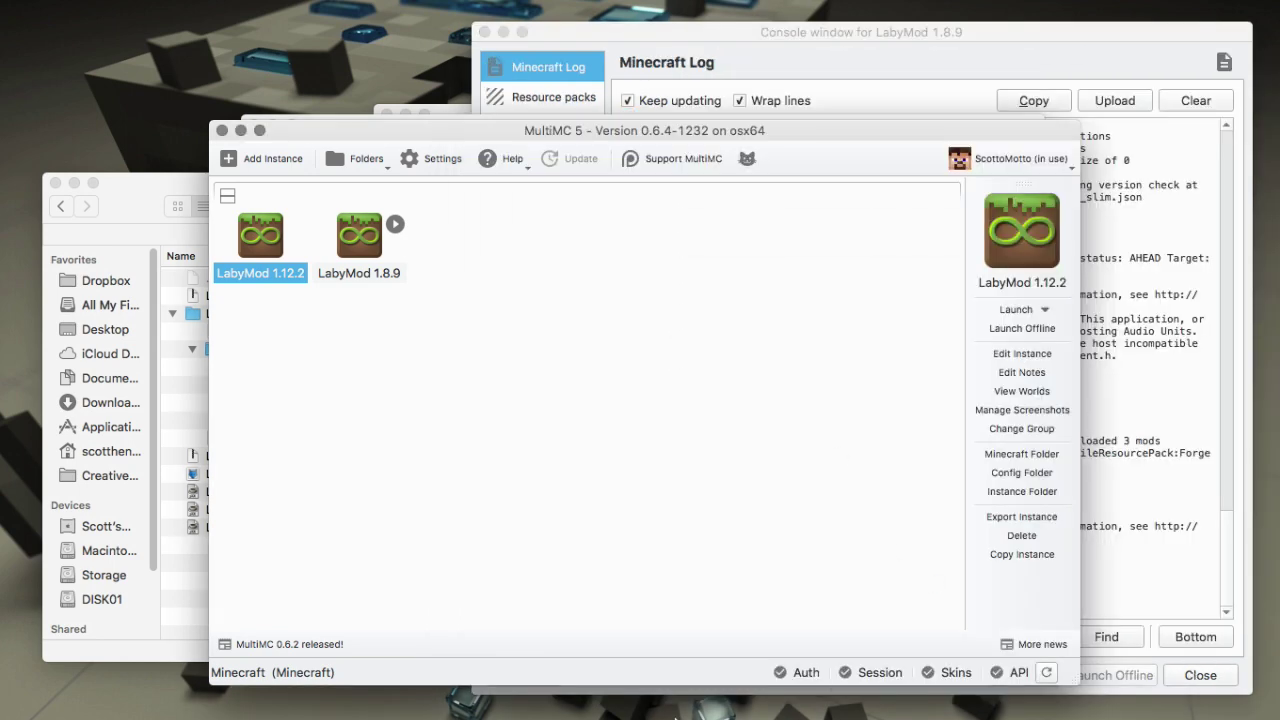
{"action": "left_click", "coordinate": [672, 700]}
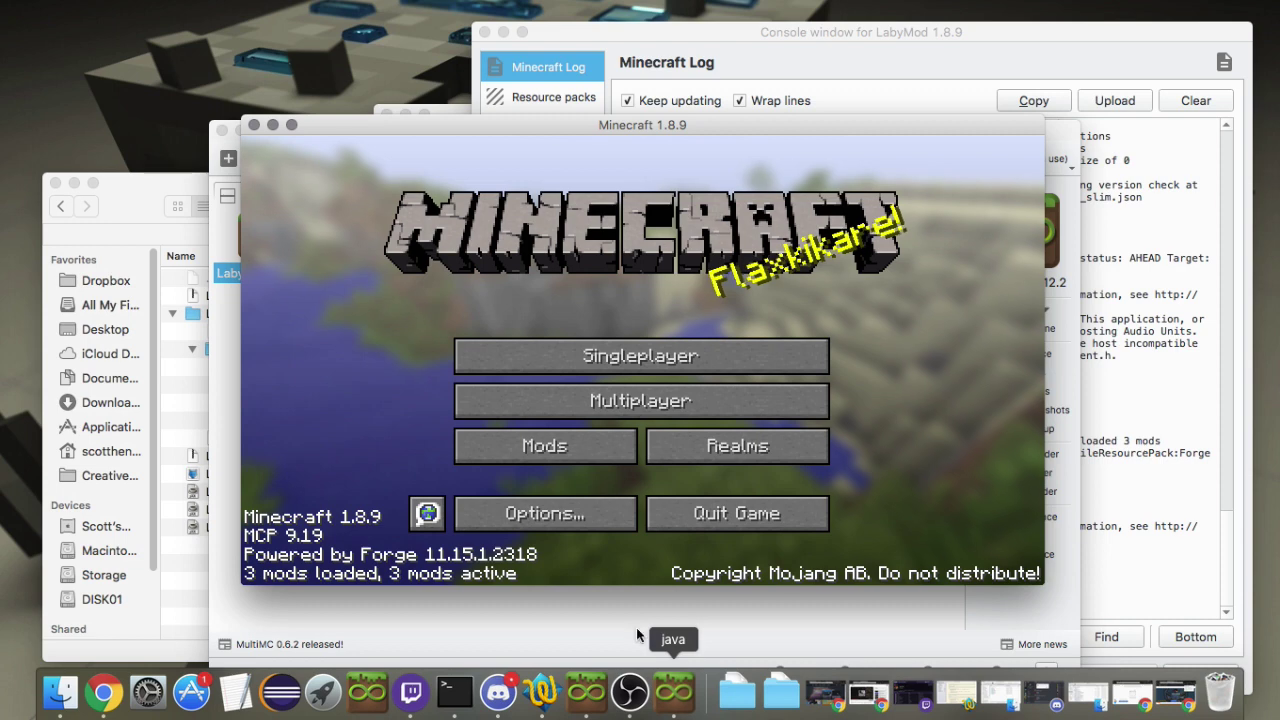